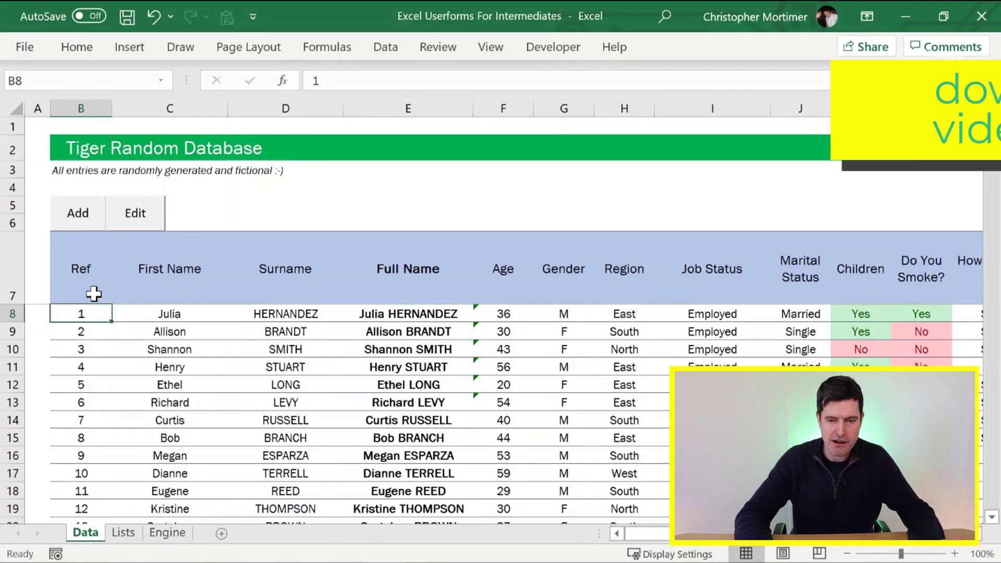
# - Enter =COLUMN() in B257, the first empty Ref cell below entry 249, returning 2
pyautogui.click(93, 294)
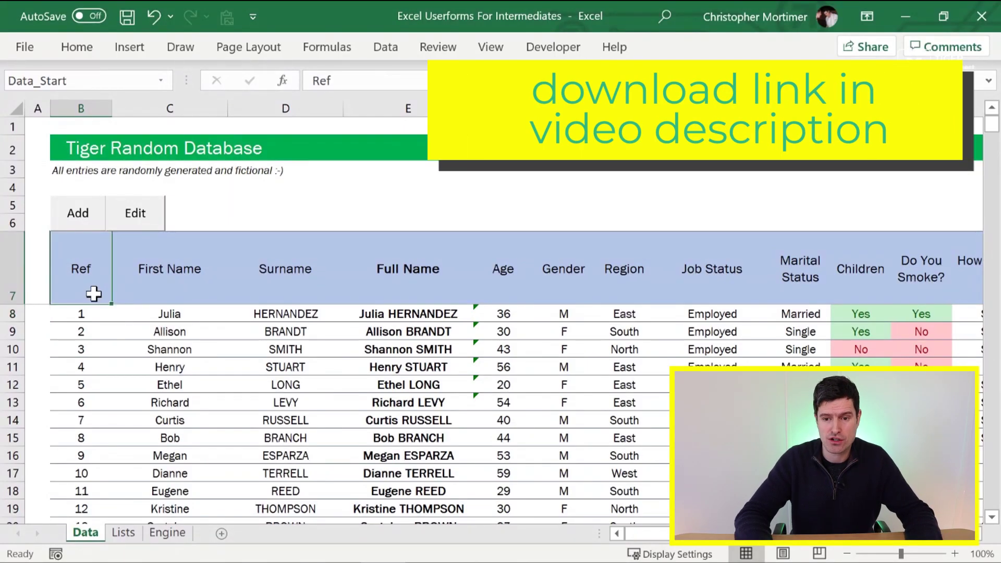
pyautogui.hotkey('ctrl', 'Down')
pyautogui.press('Down')
pyautogui.press('Down')
pyautogui.press('Down')
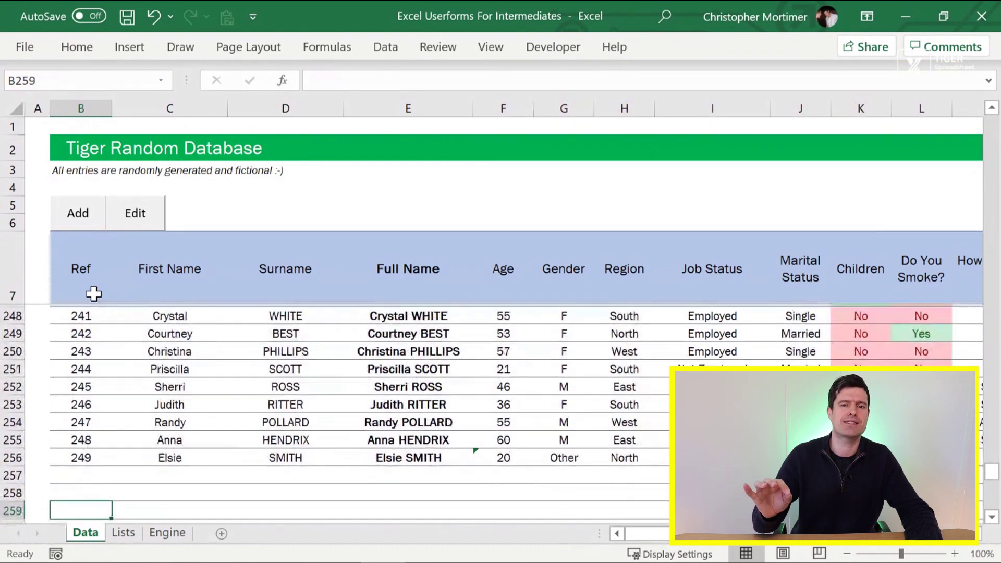
pyautogui.press('Up')
pyautogui.press('Up')
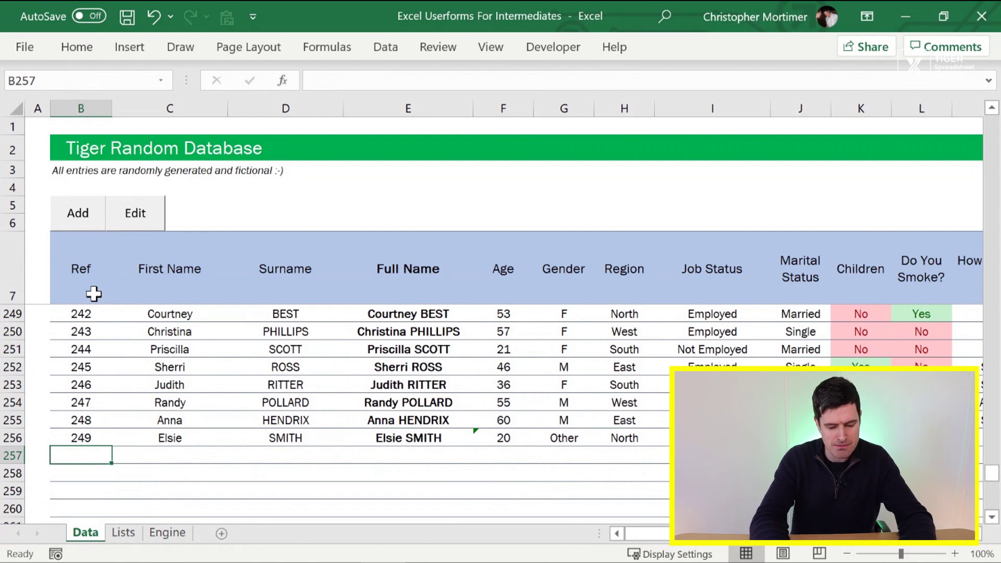
pyautogui.write('=column')
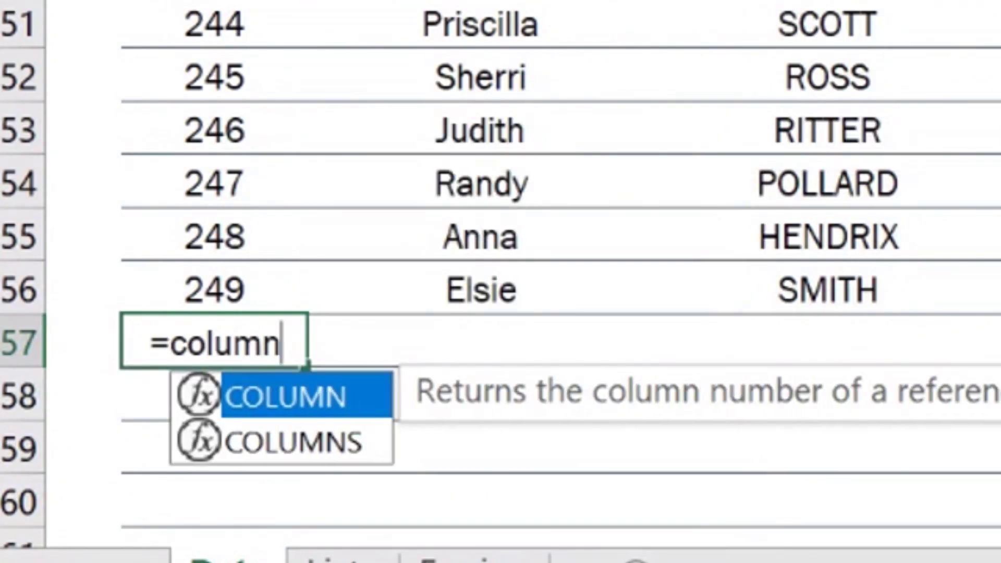
pyautogui.write('(')
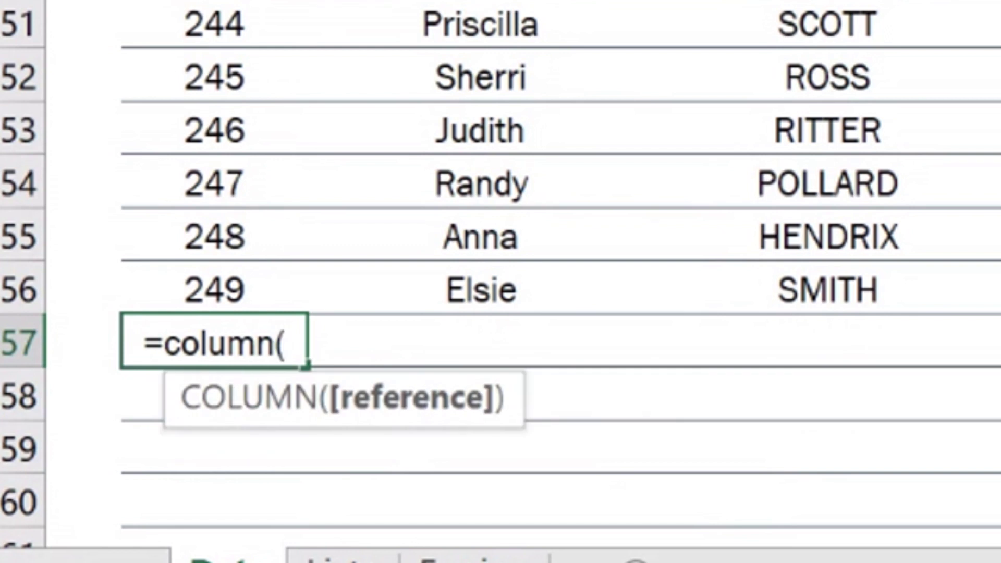
pyautogui.hotkey('ctrl', 'Return')
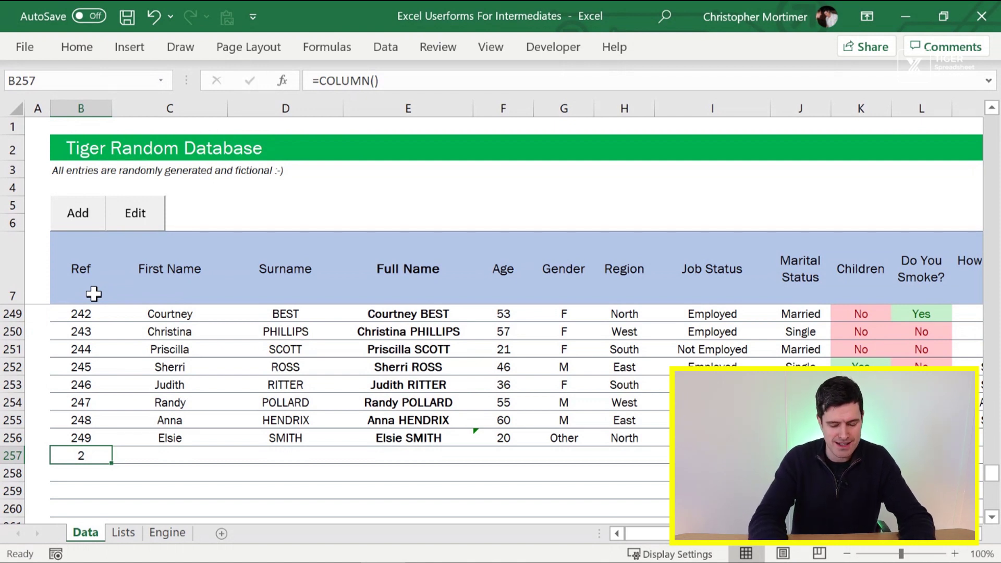
# - Replace B257's COLUMN formula with =ROW(), which shows 257
pyautogui.press('Delete')
pyautogui.write('=or')
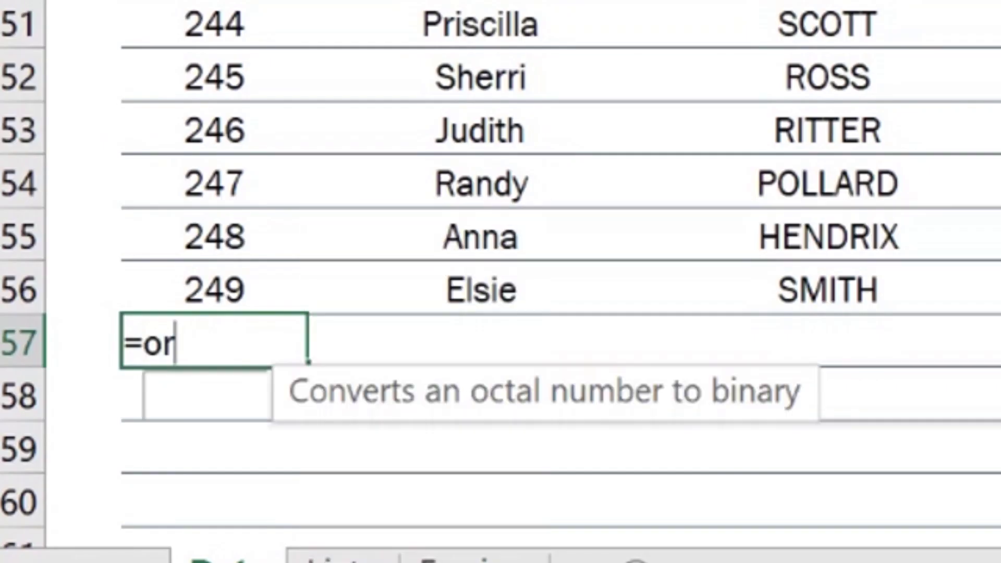
pyautogui.press('BackSpace')
pyautogui.press('BackSpace')
pyautogui.write('row()')
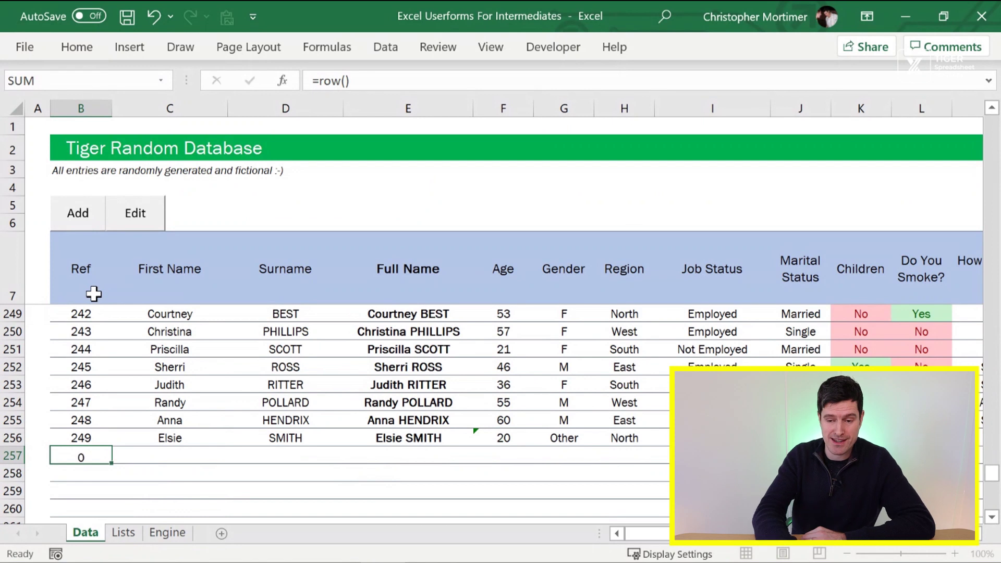
pyautogui.press('Return')
pyautogui.press('Up')
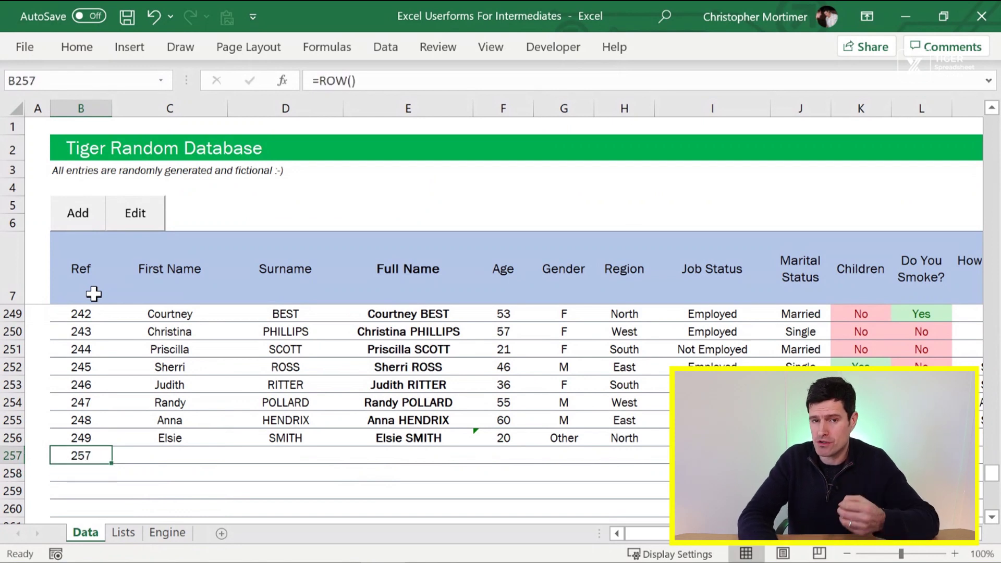
pyautogui.hotkey('shift', 'space')
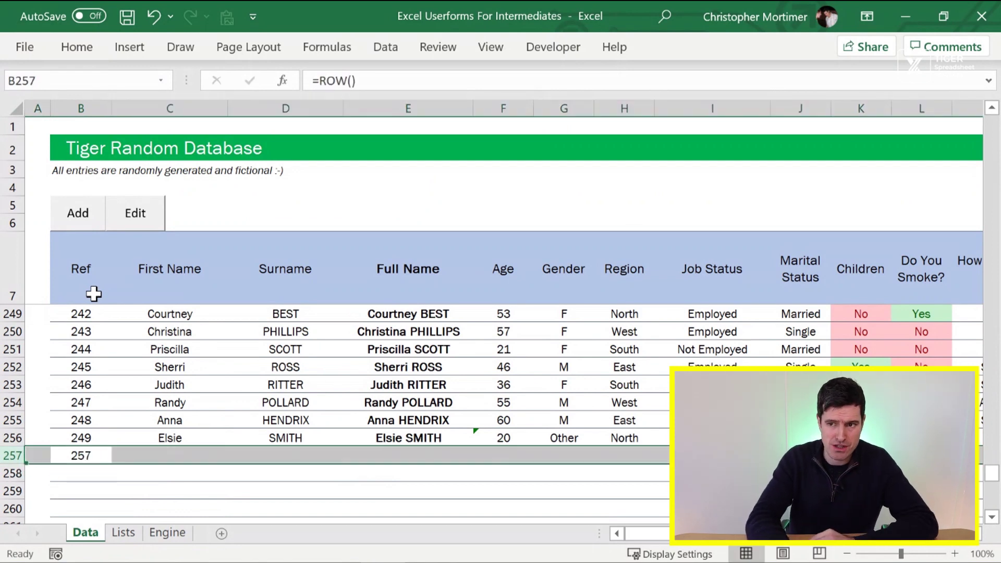
pyautogui.hotkey('shift', 'BackSpace')
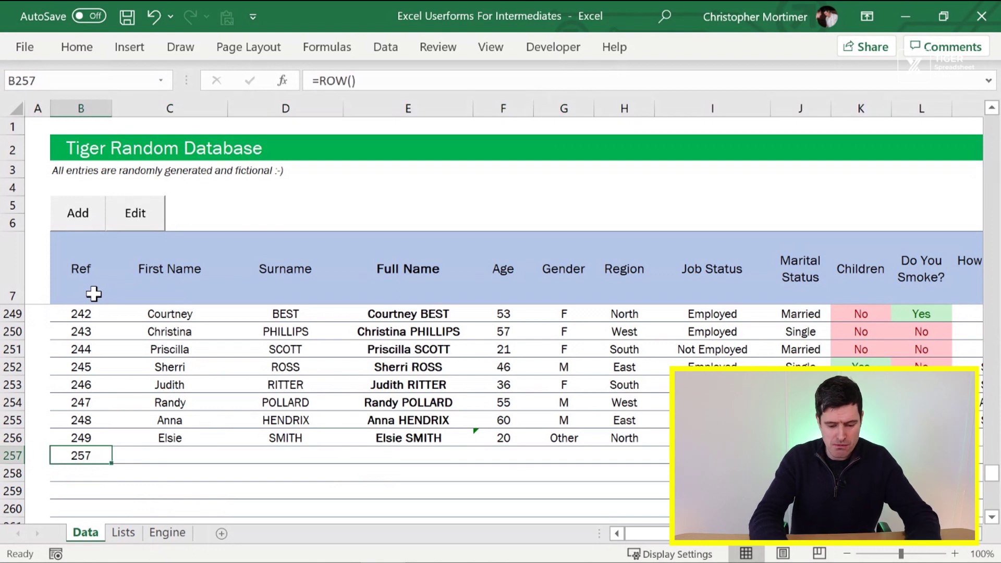
# - Change B257 to =ROW()-7 so it returns 250, then select B257:B264
pyautogui.click(380, 85)
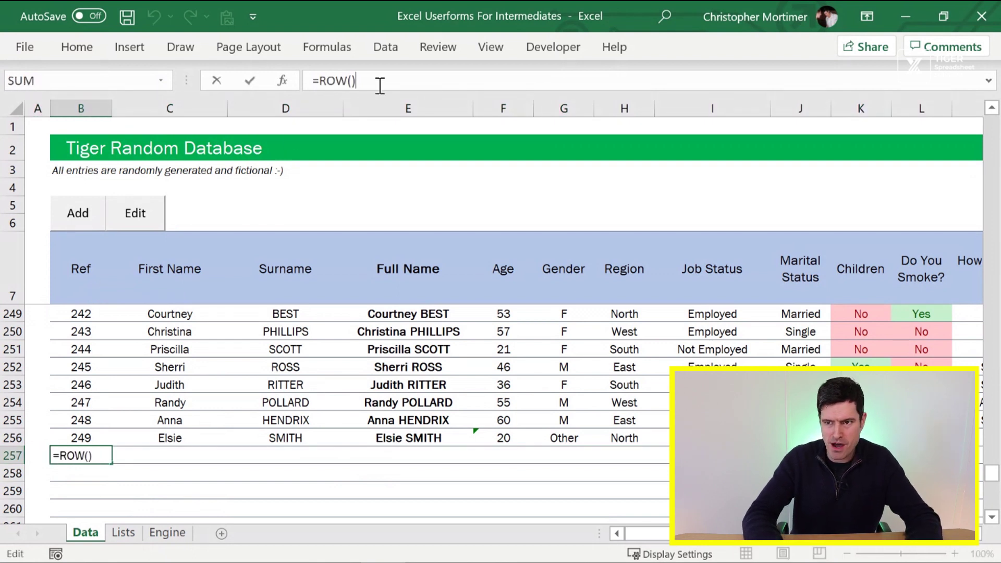
pyautogui.press('Return')
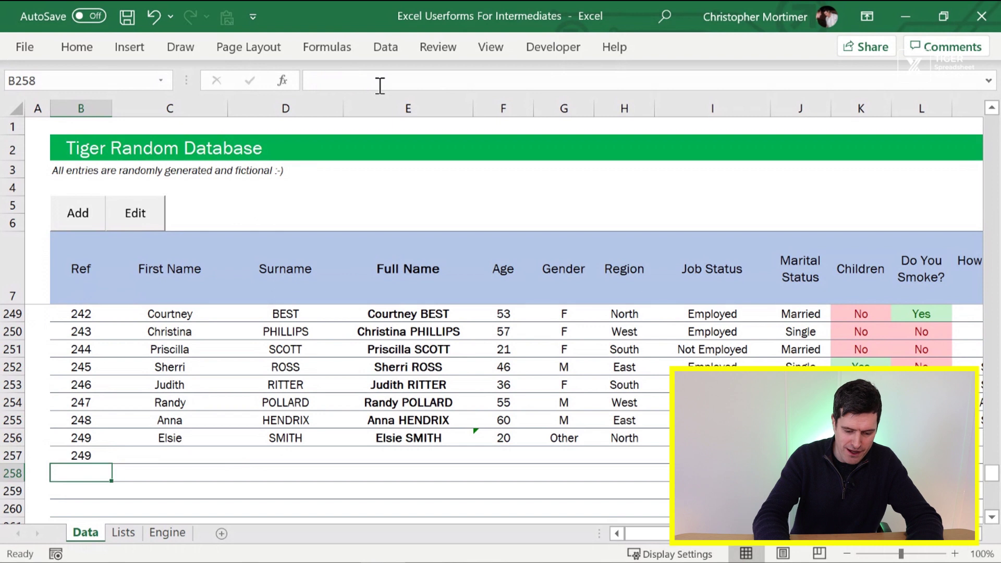
pyautogui.press('Up')
pyautogui.click(380, 85)
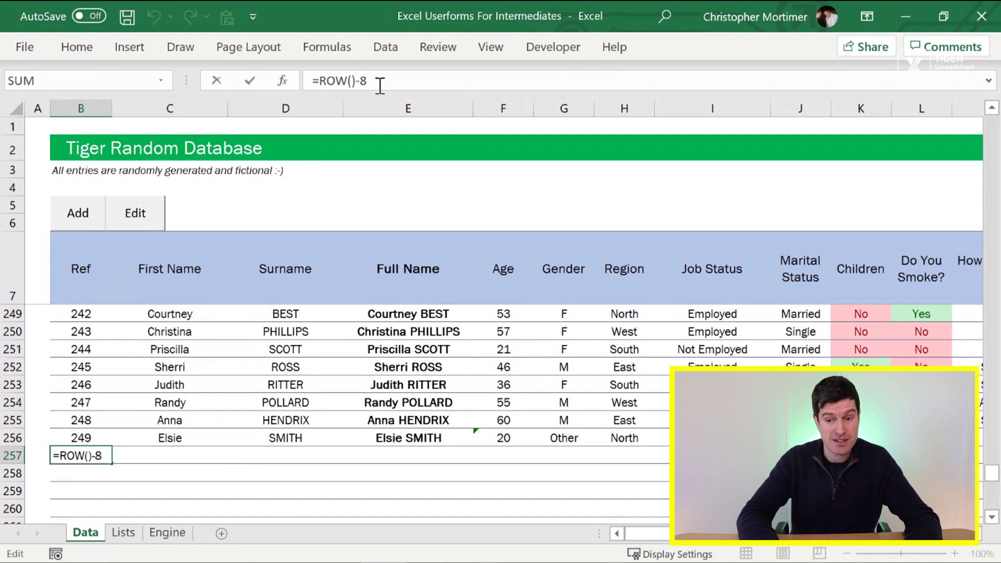
pyautogui.press('BackSpace')
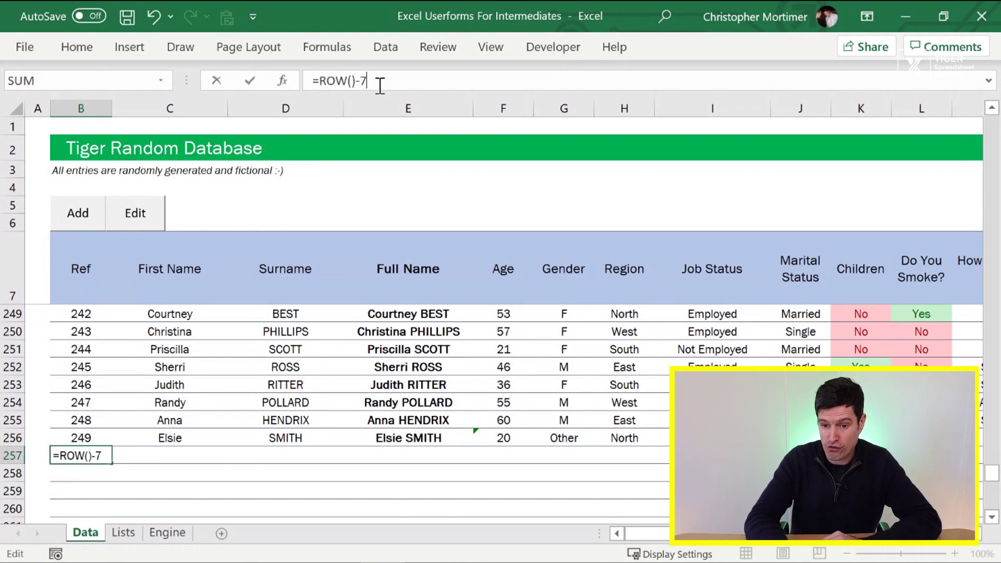
pyautogui.press('Return')
pyautogui.press('Up')
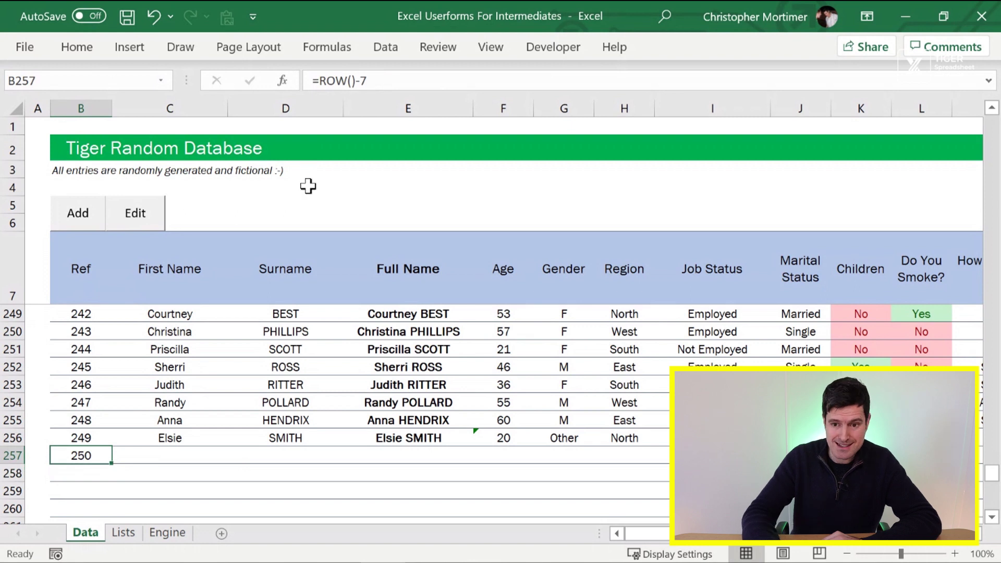
pyautogui.scroll(-3, 159, 462)
pyautogui.scroll(2, 158, 462)
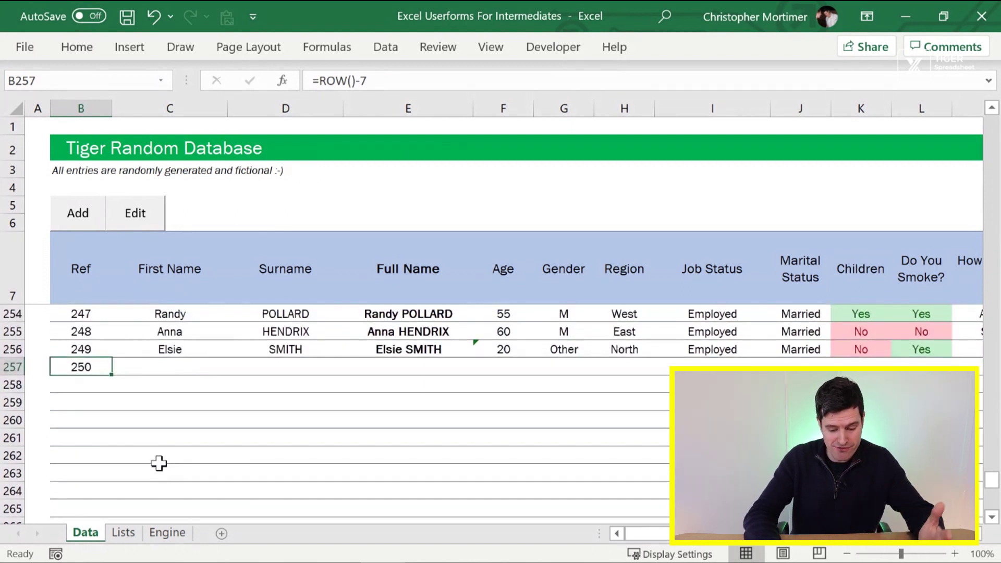
pyautogui.hotkey('shift', 'Down')
pyautogui.hotkey('shift', 'Down')
pyautogui.hotkey('shift', 'Down')
pyautogui.hotkey('shift', 'Down')
pyautogui.hotkey('shift', 'Down')
pyautogui.hotkey('shift', 'Down')
pyautogui.hotkey('shift', 'Down')
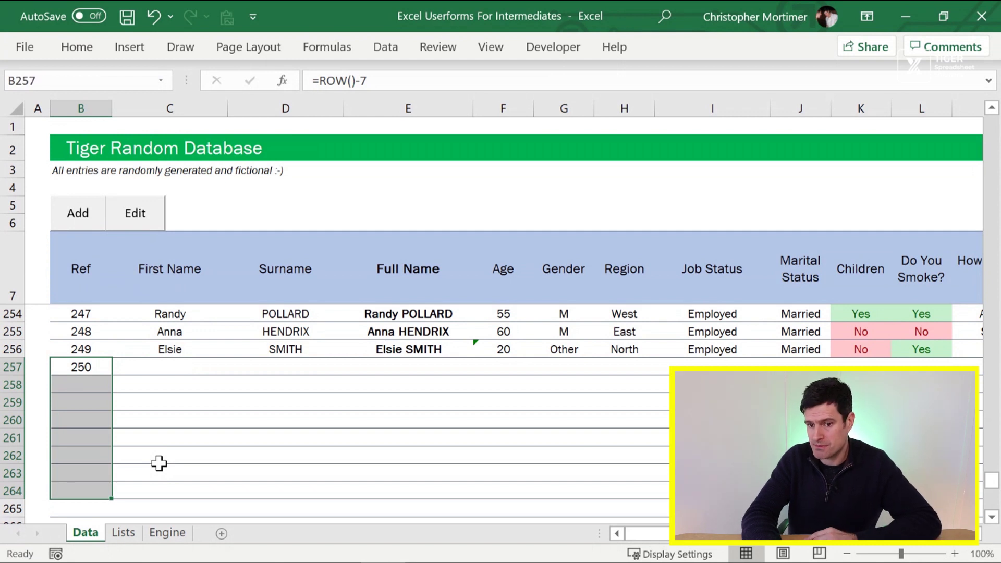
pyautogui.hotkey('ctrl', 'd')
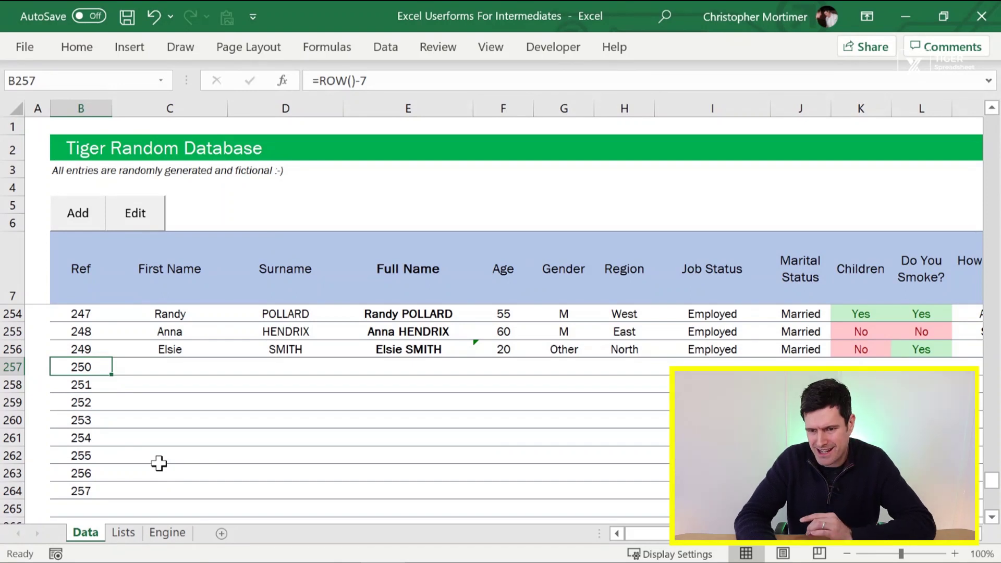
pyautogui.press('Right')
pyautogui.press('Right')
pyautogui.press('Right')
pyautogui.press('Left')
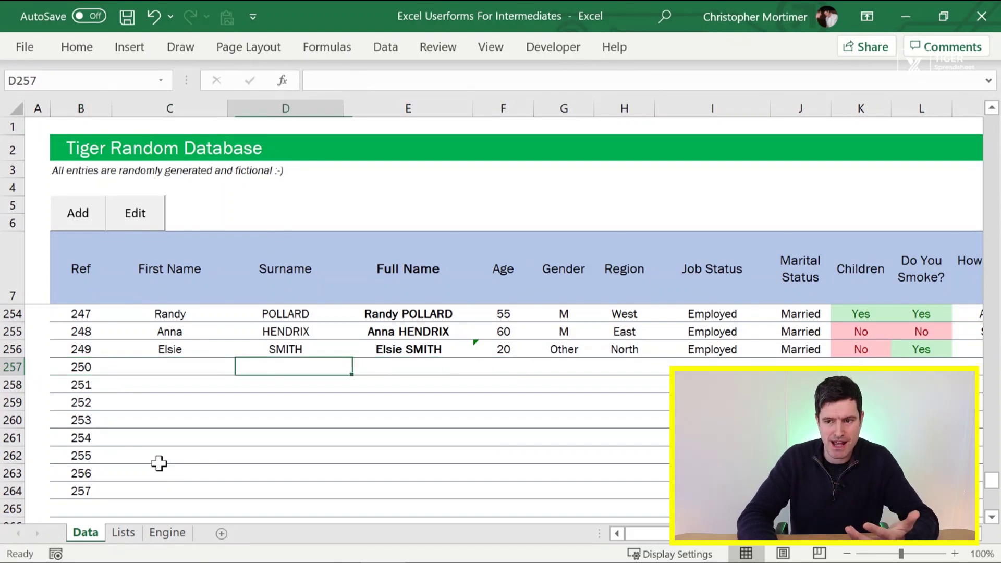
pyautogui.press('Left')
pyautogui.hotkey('shift', 'Right')
pyautogui.hotkey('shift', 'Right')
pyautogui.hotkey('shift', 'Down')
pyautogui.hotkey('shift', 'Down')
pyautogui.hotkey('shift', 'Down')
pyautogui.hotkey('shift', 'Down')
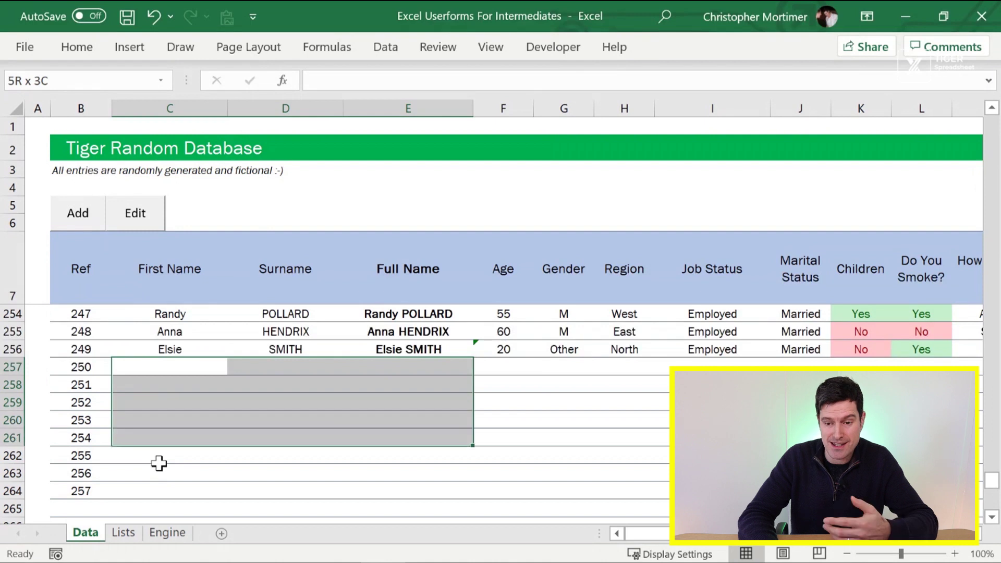
pyautogui.press('Left')
pyautogui.press('Right')
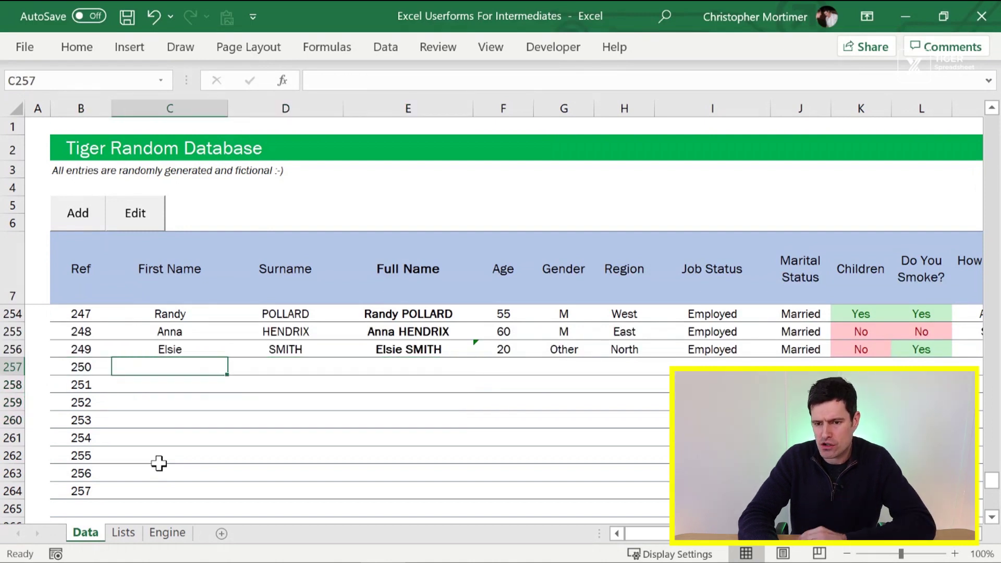
pyautogui.press('Left')
pyautogui.press('Down')
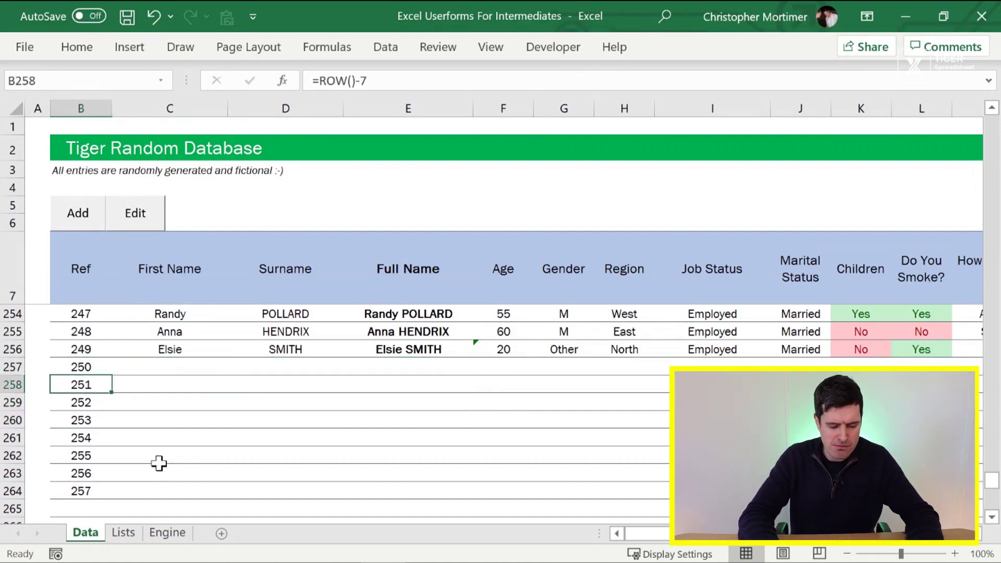
pyautogui.hotkey('ctrl', 'shift', 'Down')
pyautogui.press('Delete')
pyautogui.press('Up')
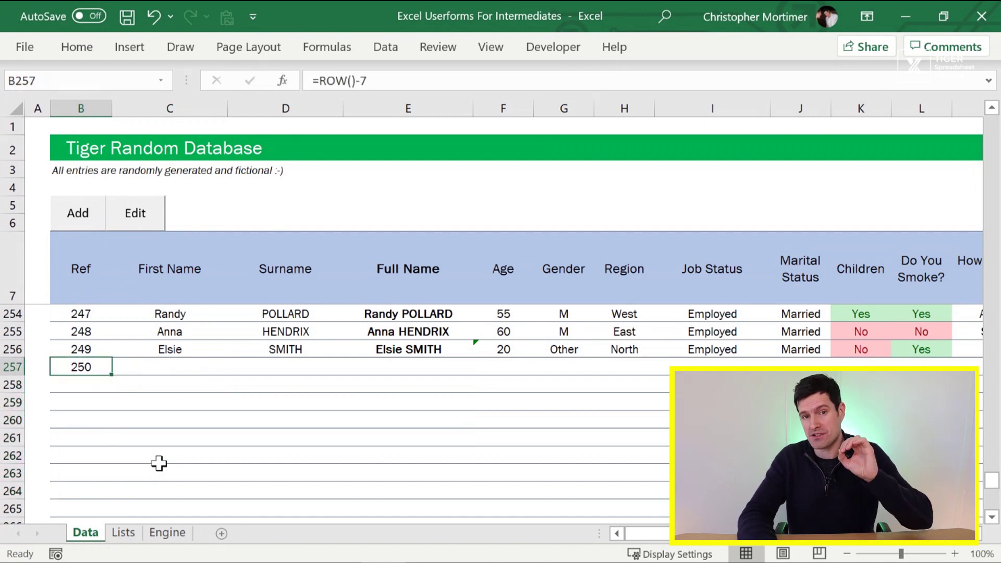
# - Rewrite B257 as =IF(C257="","",ROW()-7) so the Ref stays blank without a First Name
pyautogui.click(322, 82)
pyautogui.write('i')
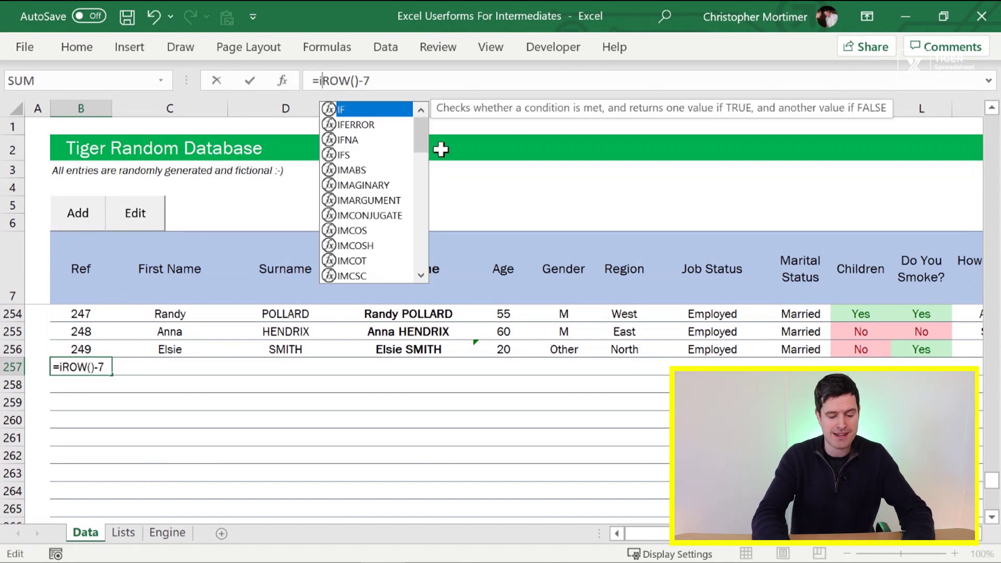
pyautogui.write('f(')
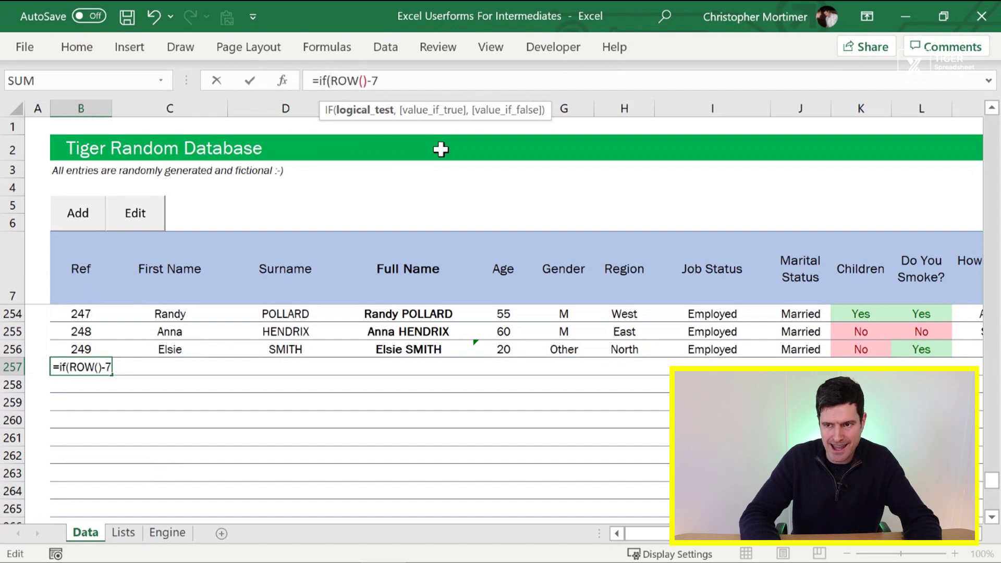
pyautogui.press('Down')
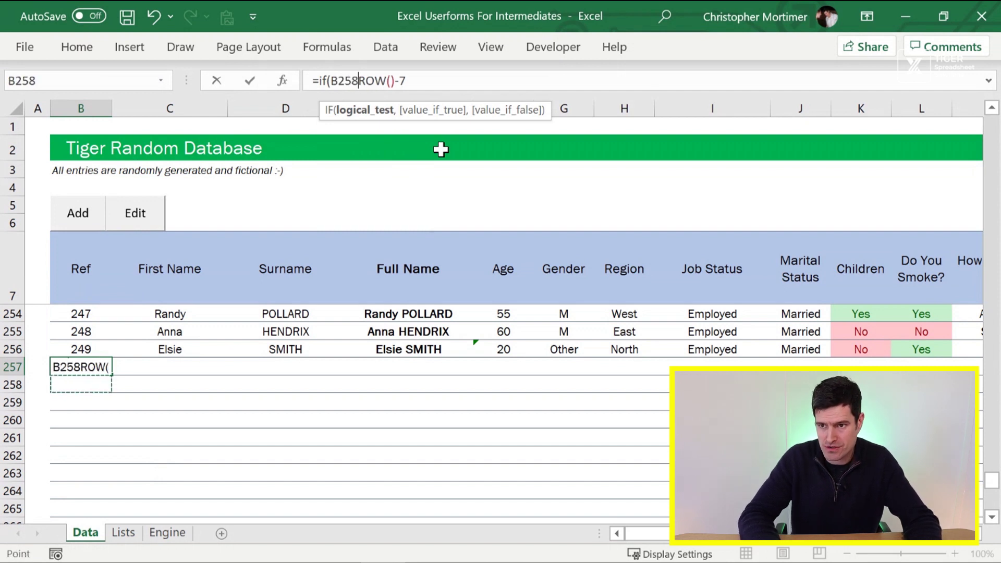
pyautogui.press('Right')
pyautogui.press('Up')
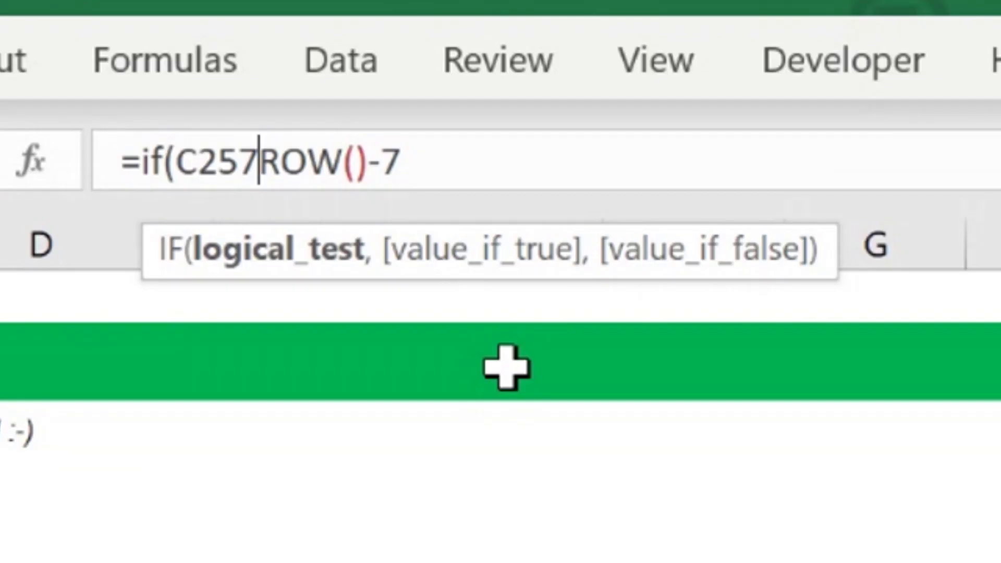
pyautogui.write('=')
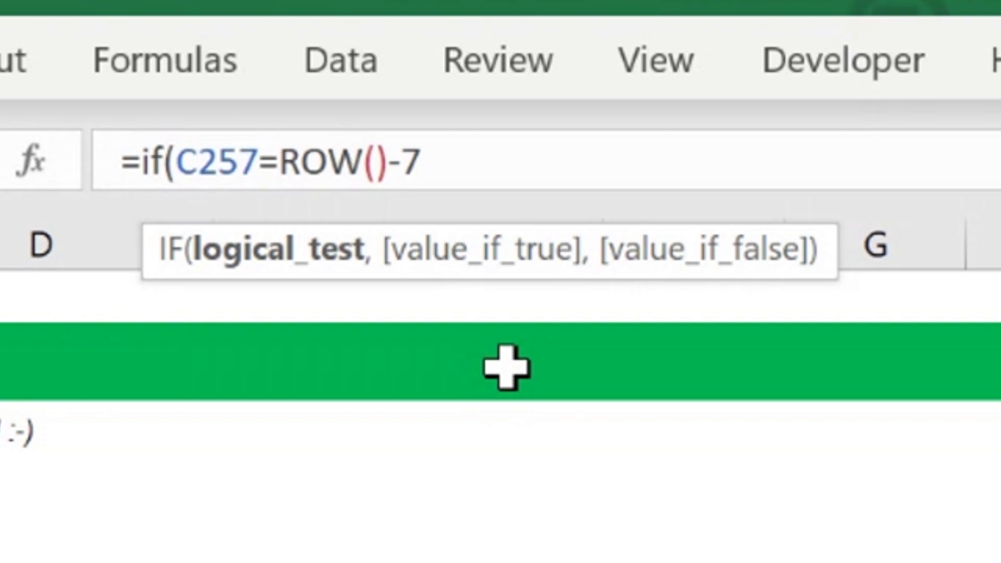
pyautogui.write('""')
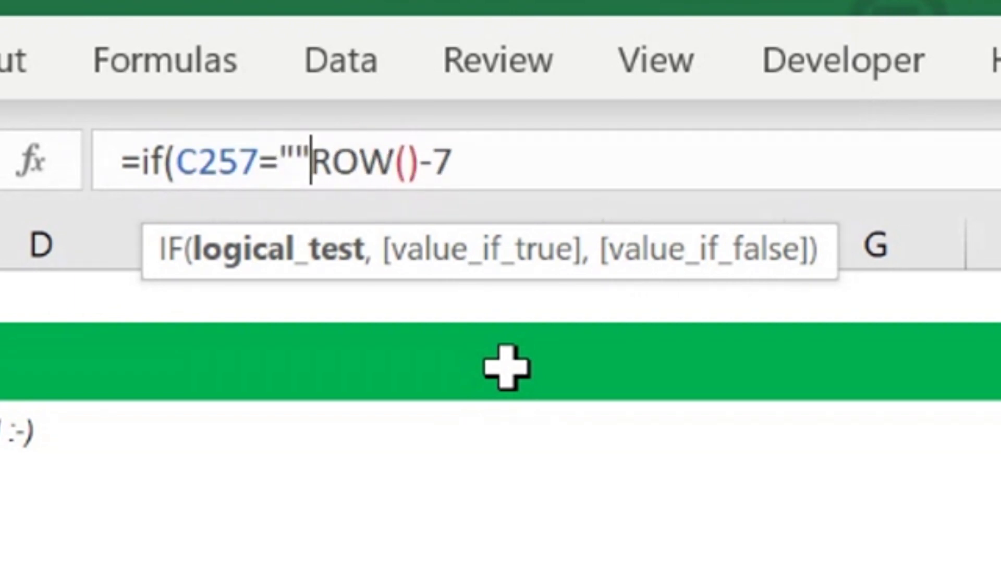
pyautogui.write(',')
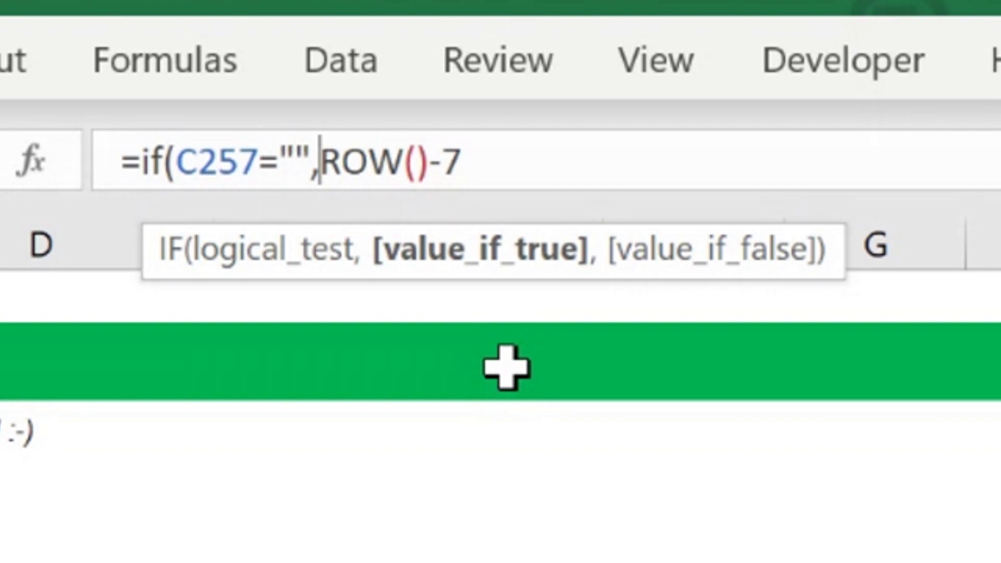
pyautogui.write('""')
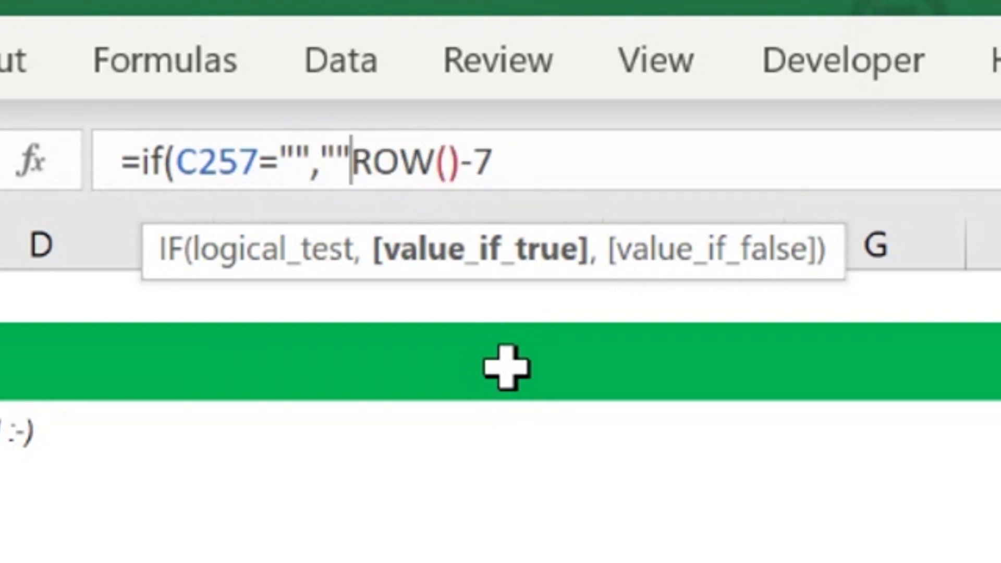
pyautogui.write(',')
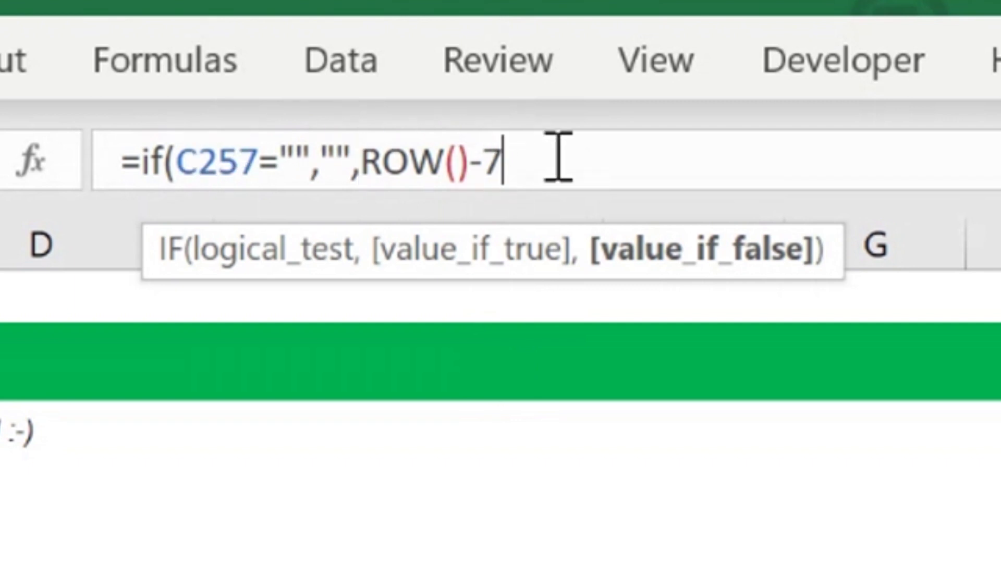
pyautogui.write(')')
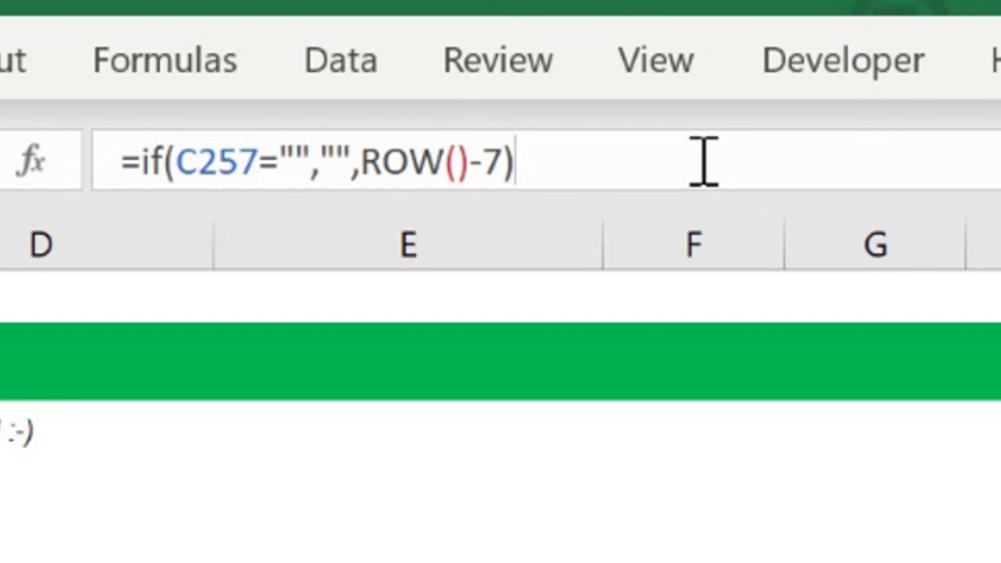
pyautogui.press('Return')
pyautogui.press('Up')
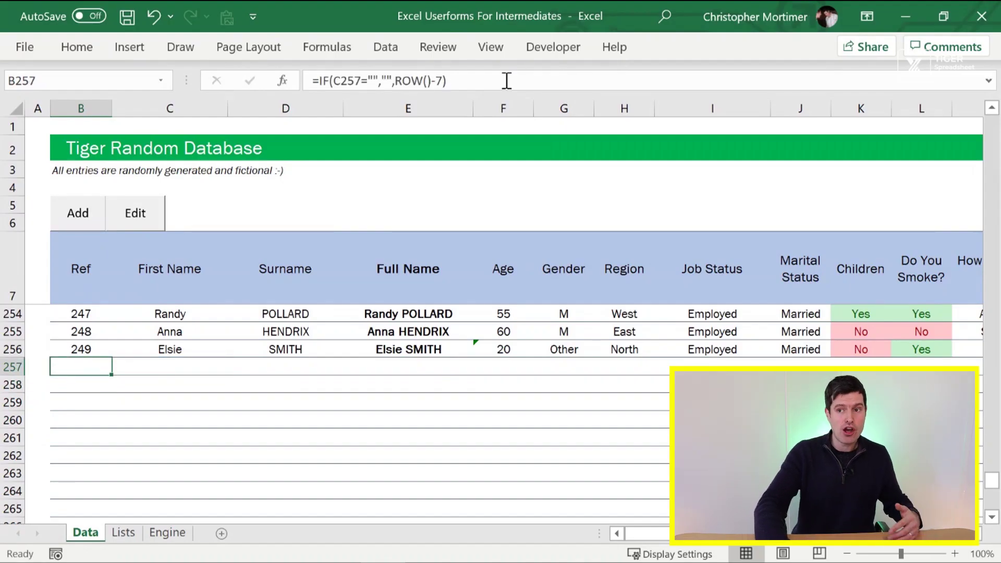
# - Enter 'Name' in C257 and fill the Ref formula down B257:B263
pyautogui.press('Right')
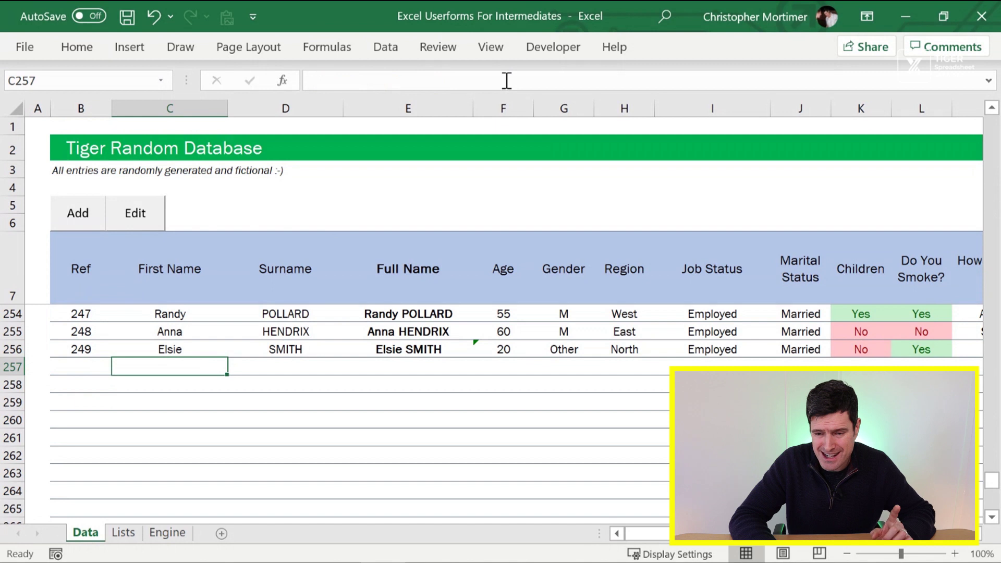
pyautogui.write('Name')
pyautogui.press('Return')
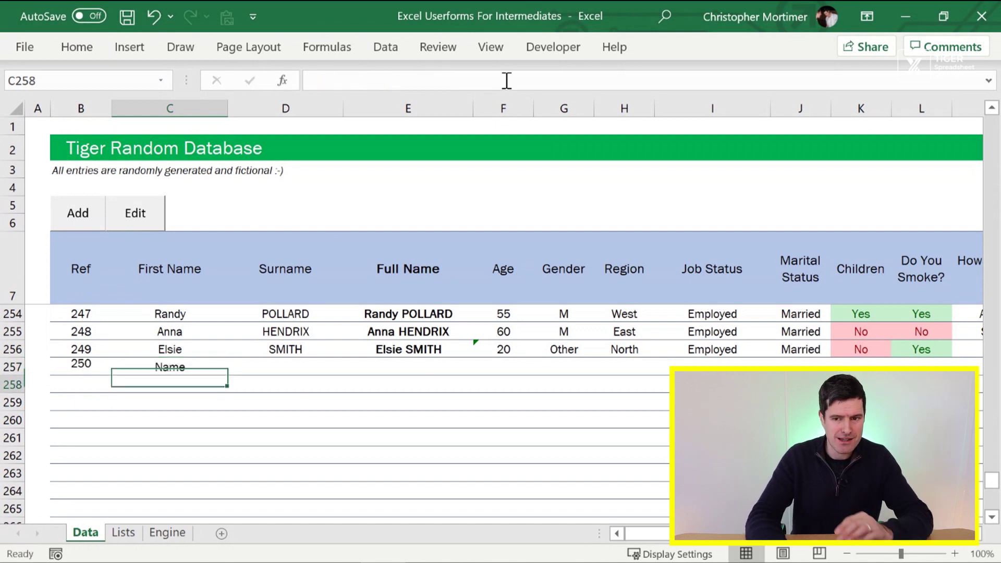
pyautogui.press('Up')
pyautogui.press('Left')
pyautogui.hotkey('shift', 'Down')
pyautogui.hotkey('shift', 'Down')
pyautogui.hotkey('shift', 'Down')
pyautogui.hotkey('shift', 'Down')
pyautogui.hotkey('shift', 'Down')
pyautogui.hotkey('shift', 'Down')
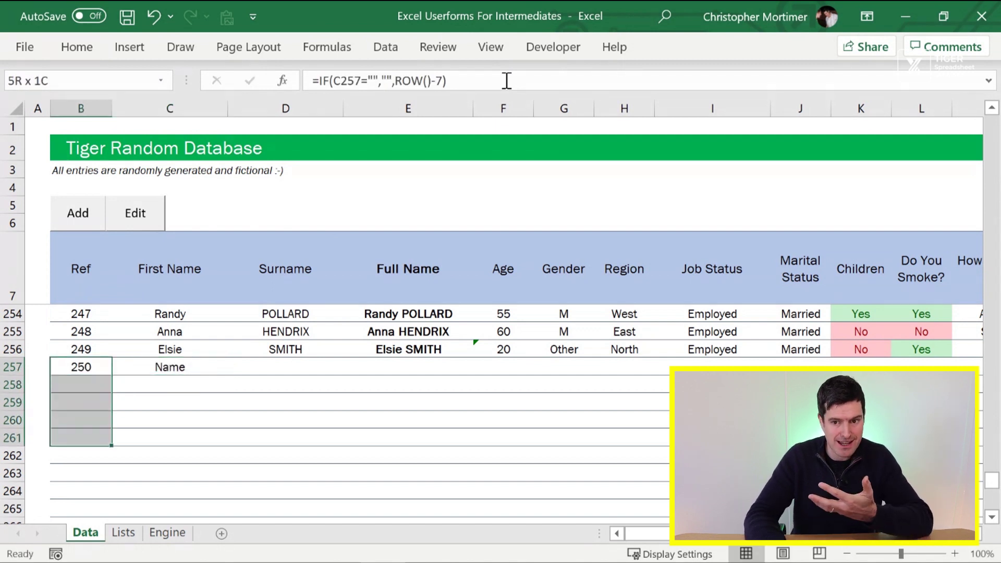
pyautogui.hotkey('ctrl', 'd')
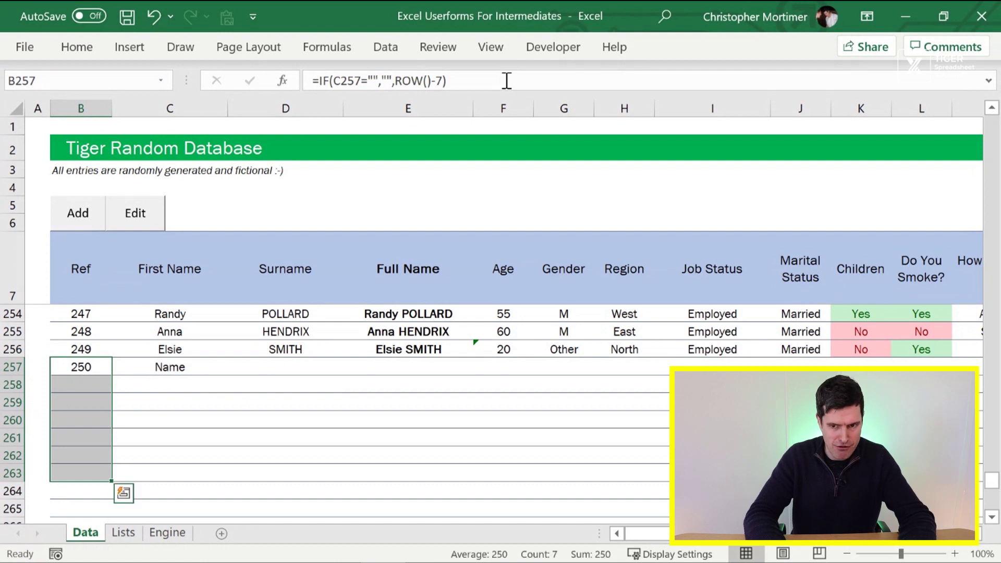
# - Enter 'Name' in C258 and C259, giving them Refs 251 and 252
pyautogui.press('Down')
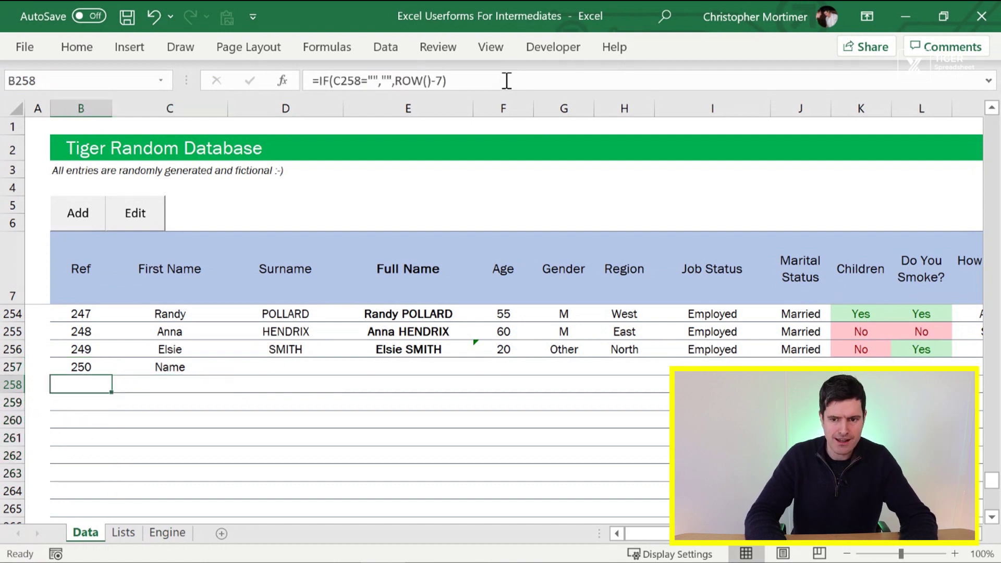
pyautogui.press('Right')
pyautogui.write('N')
pyautogui.press('Return')
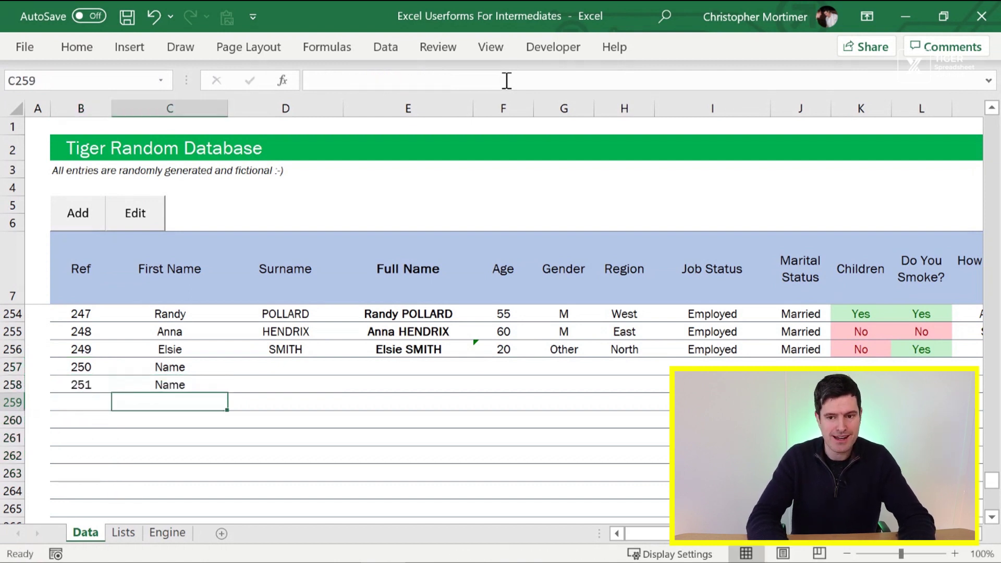
pyautogui.write('Name')
pyautogui.press('Return')
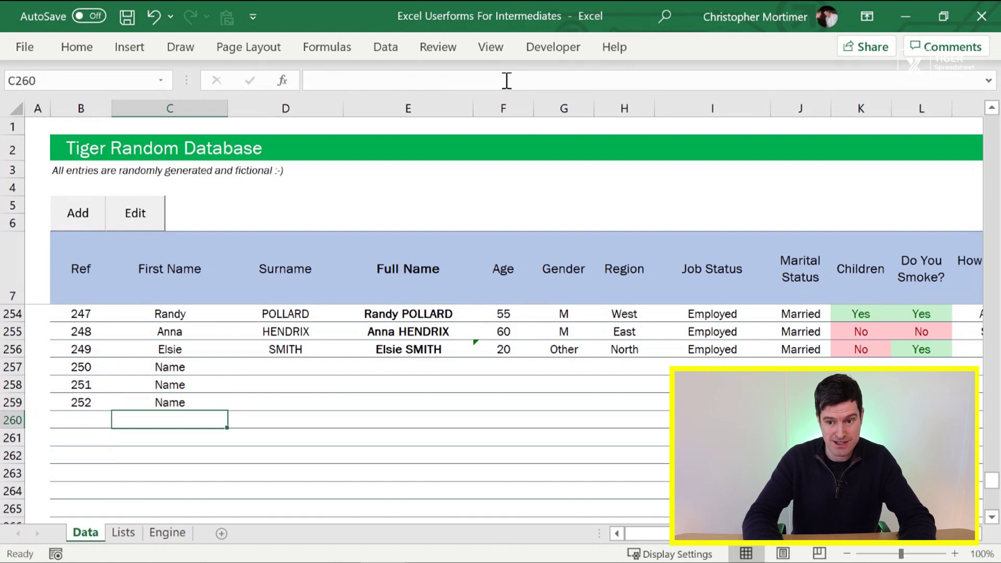
pyautogui.press('Up')
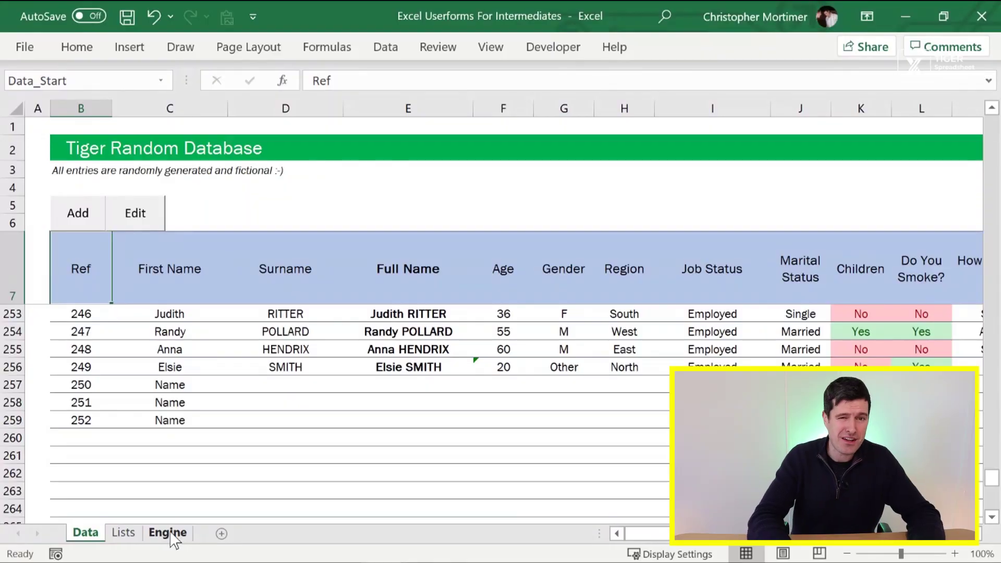
# - On the Engine sheet, edit B3's =COUNTA(Data!E1:E10000)-1 and highlight its E1:E10000 range
pyautogui.click(172, 537)
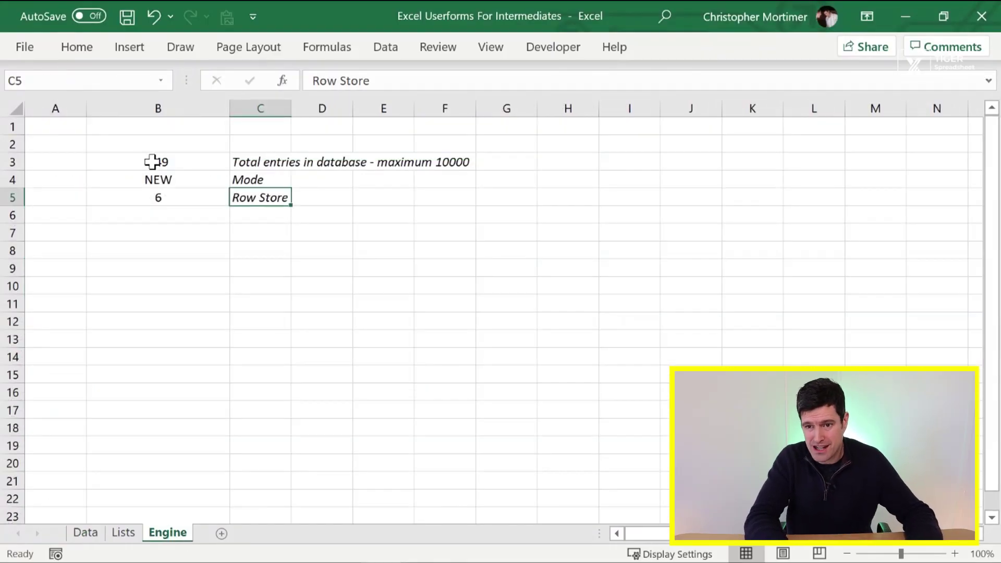
pyautogui.click(146, 164)
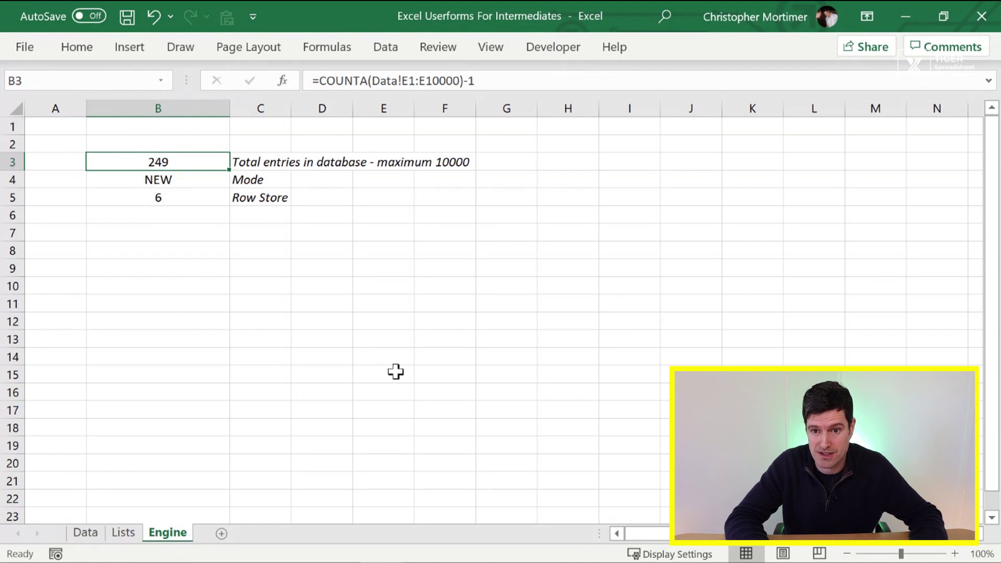
pyautogui.click(346, 81)
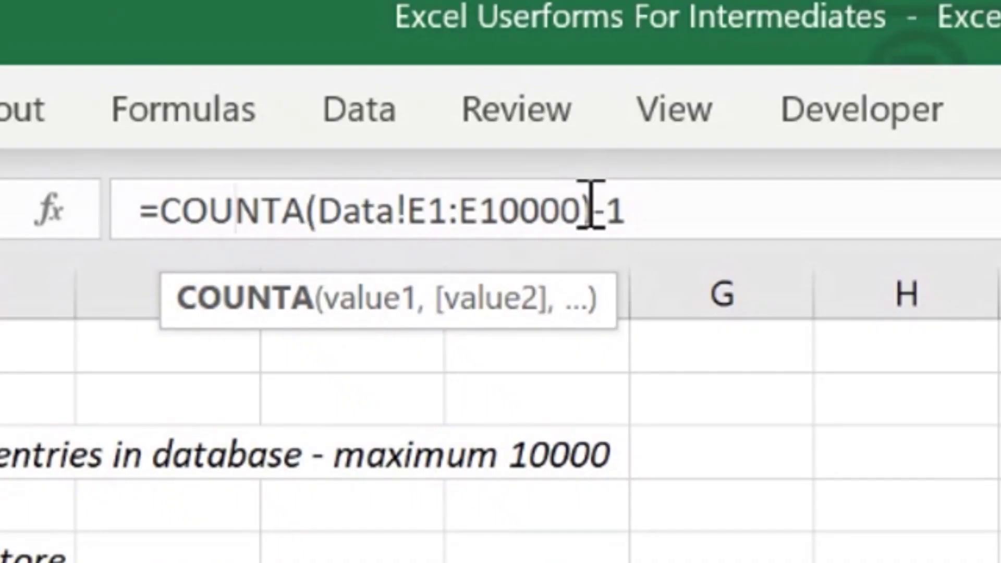
pyautogui.moveTo(584, 209); pyautogui.dragTo(406, 209)
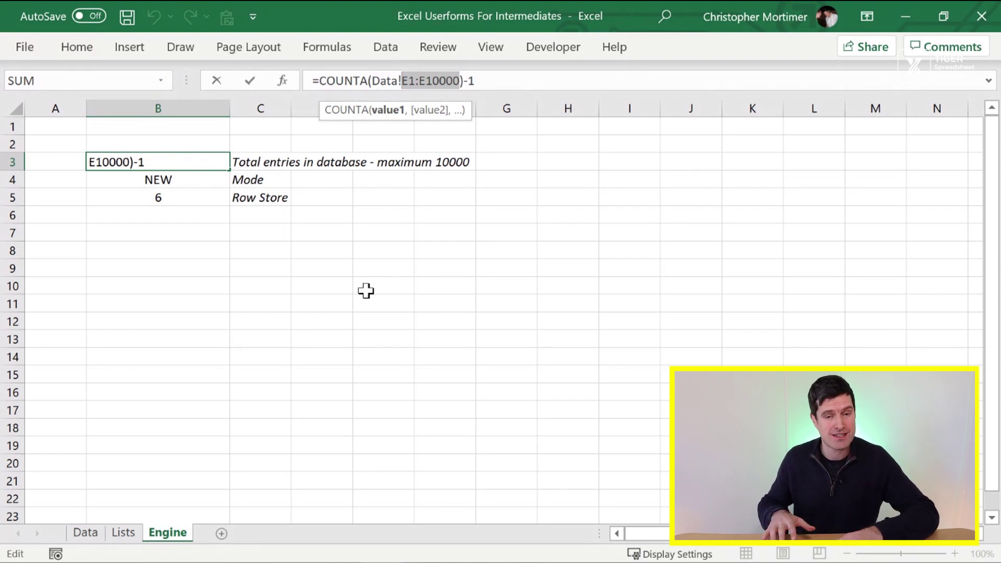
pyautogui.hotkey('ctrl', 'Return')
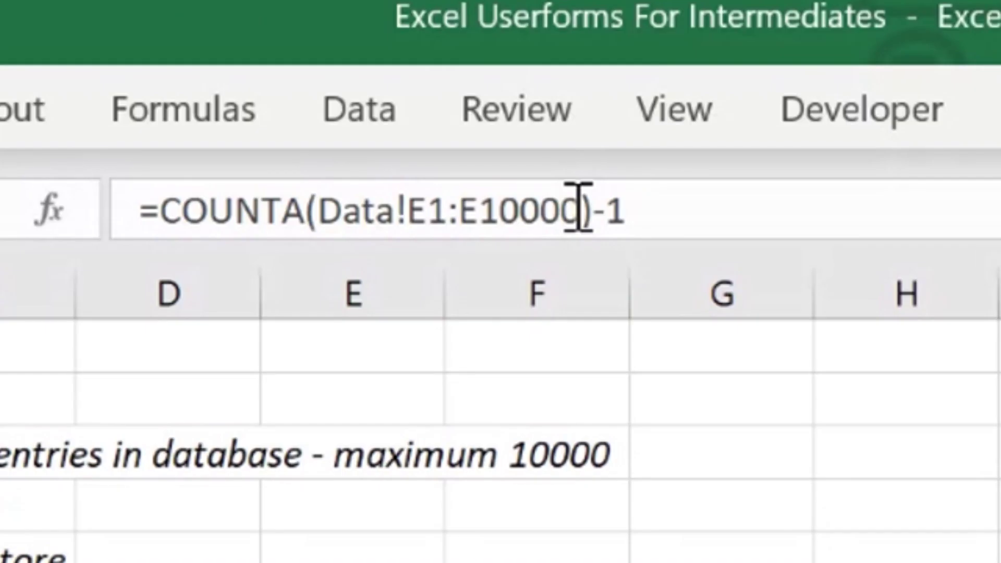
pyautogui.click(461, 81)
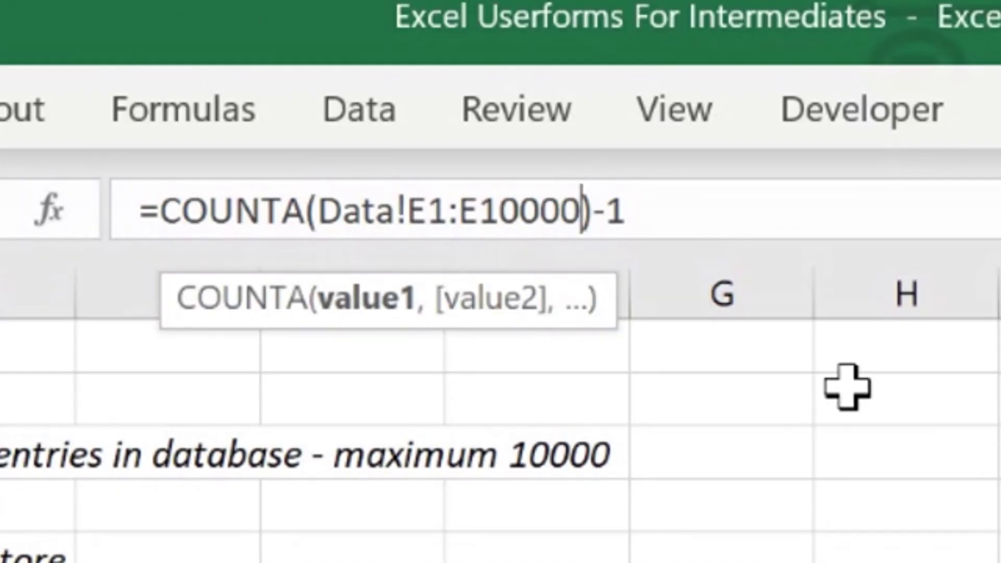
pyautogui.hotkey('shift', 'Left')
pyautogui.hotkey('shift', 'Left')
pyautogui.hotkey('shift', 'Left')
pyautogui.hotkey('shift', 'Left')
pyautogui.hotkey('shift', 'Left')
pyautogui.hotkey('shift', 'Left')
pyautogui.hotkey('shift', 'Left')
pyautogui.hotkey('shift', 'Left')
pyautogui.hotkey('shift', 'Left')
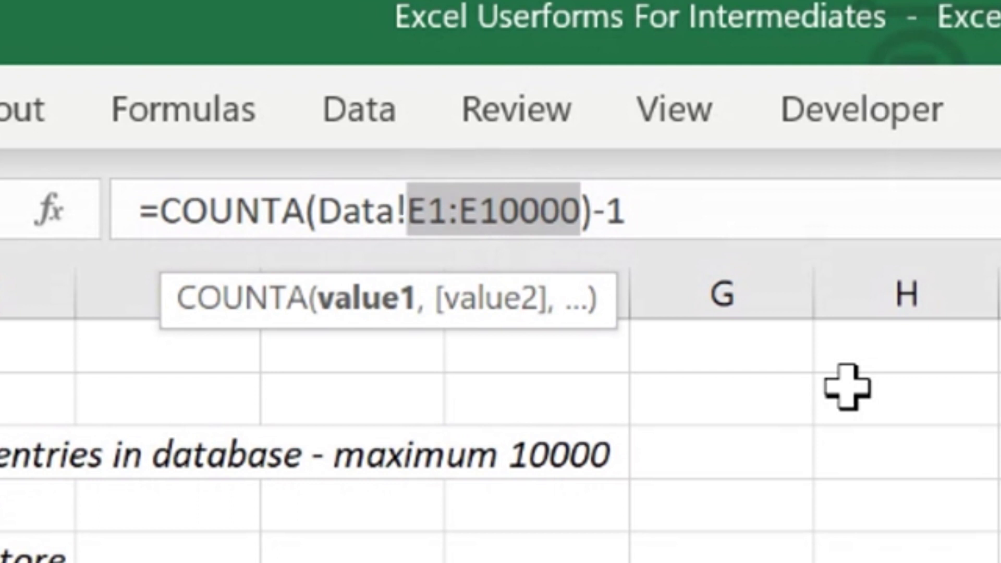
# - Try a whole-column E:E range in B3's COUNTA, then undo to keep Data!E1:E10000
pyautogui.write('E:E')
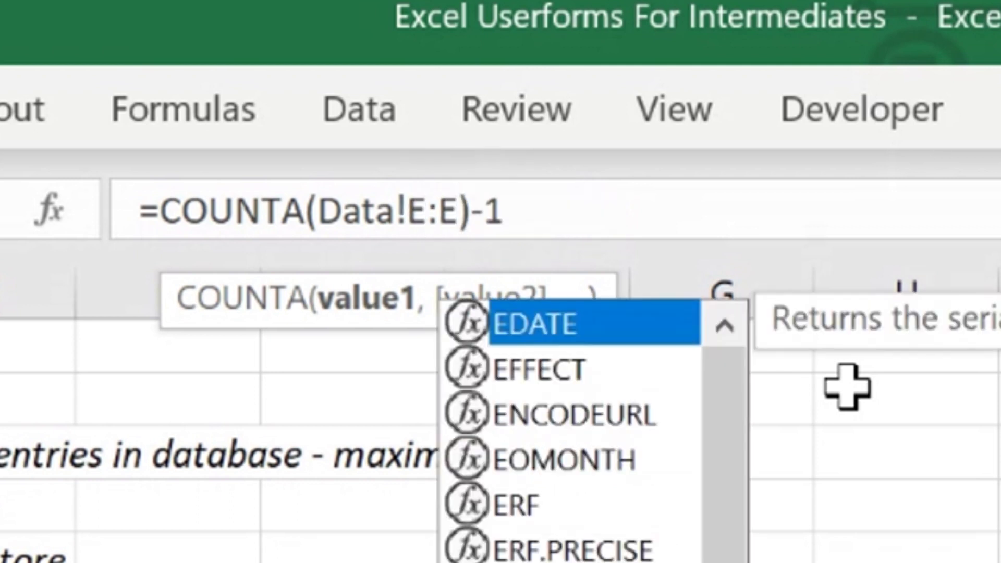
pyautogui.press('Return')
pyautogui.press('Up')
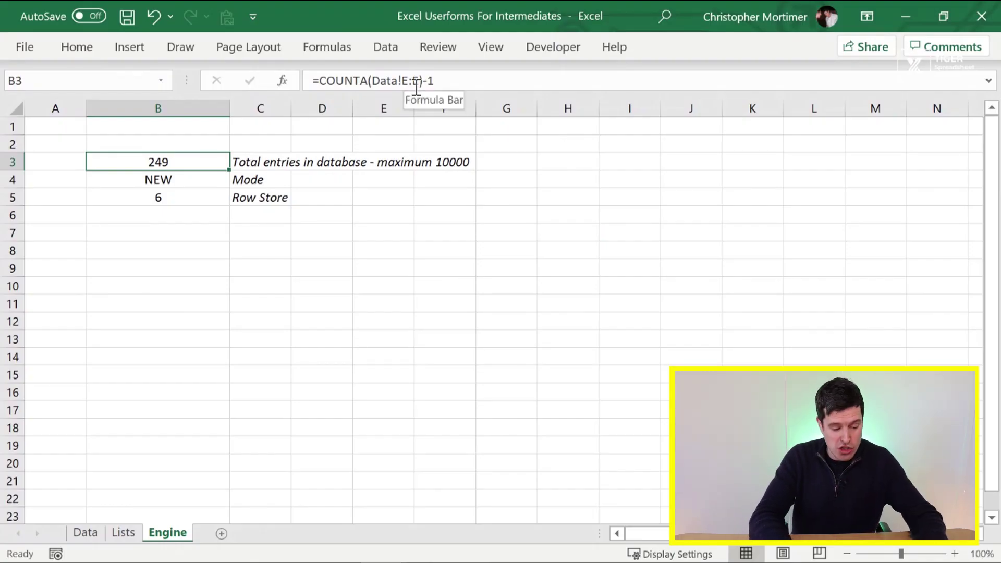
pyautogui.hotkey('ctrl', 'z')
pyautogui.click(457, 80)
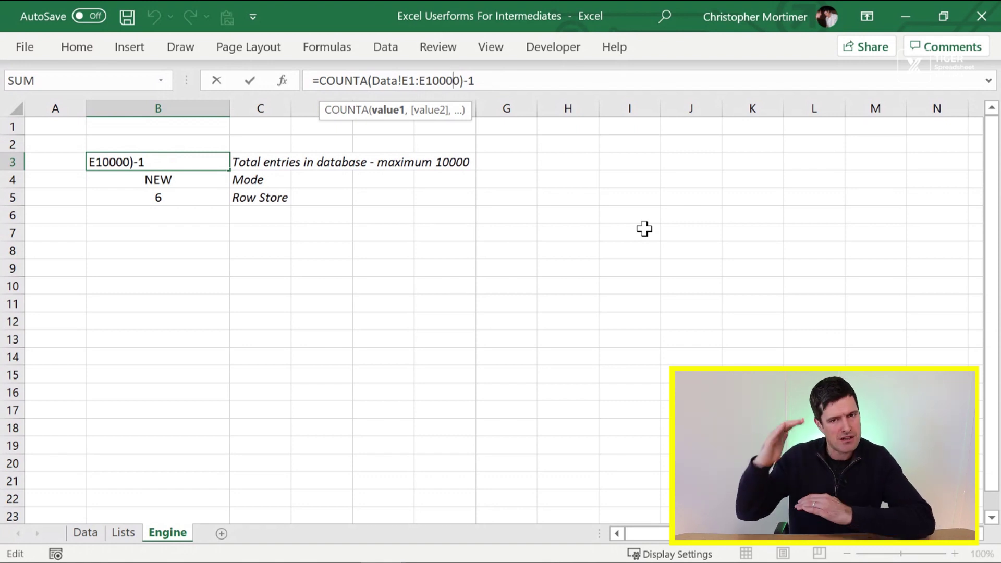
pyautogui.hotkey('ctrl', 'Return')
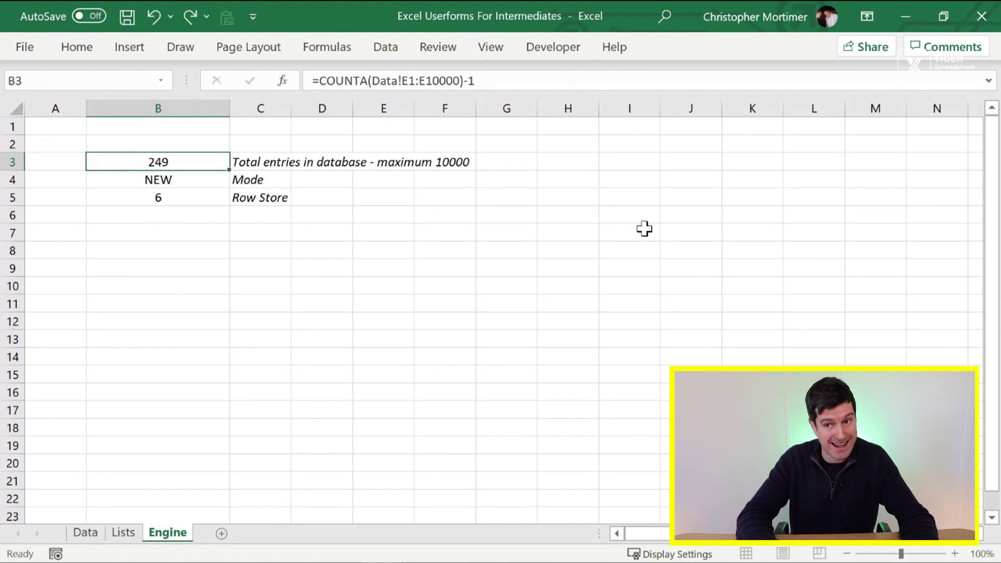
pyautogui.press('Right')
pyautogui.hotkey('shift', 'Right')
pyautogui.hotkey('shift', 'Right')
pyautogui.hotkey('shift', 'Right')
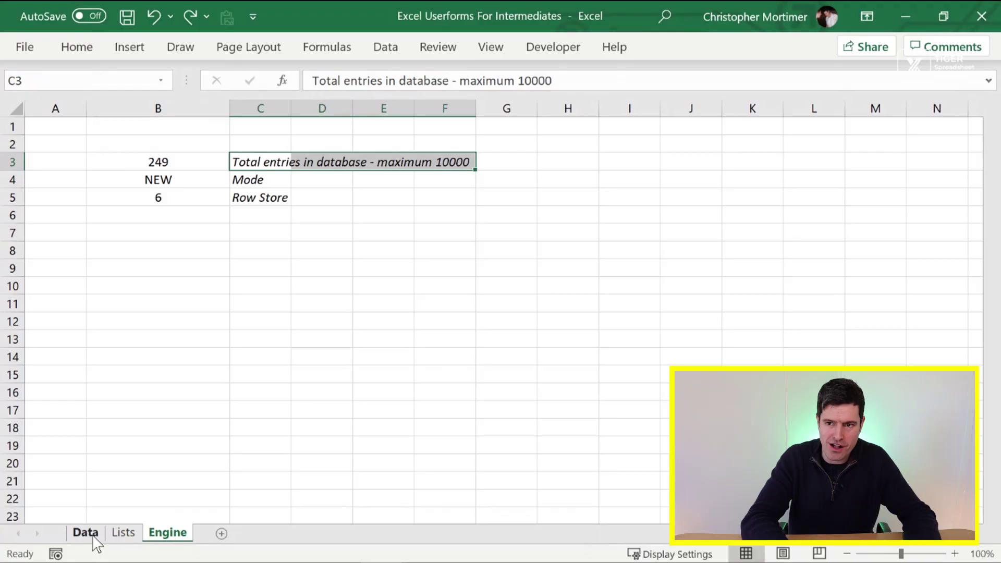
# - Back on the Data sheet, type 'capacity limit' into B280 below the empty rows
pyautogui.click(86, 533)
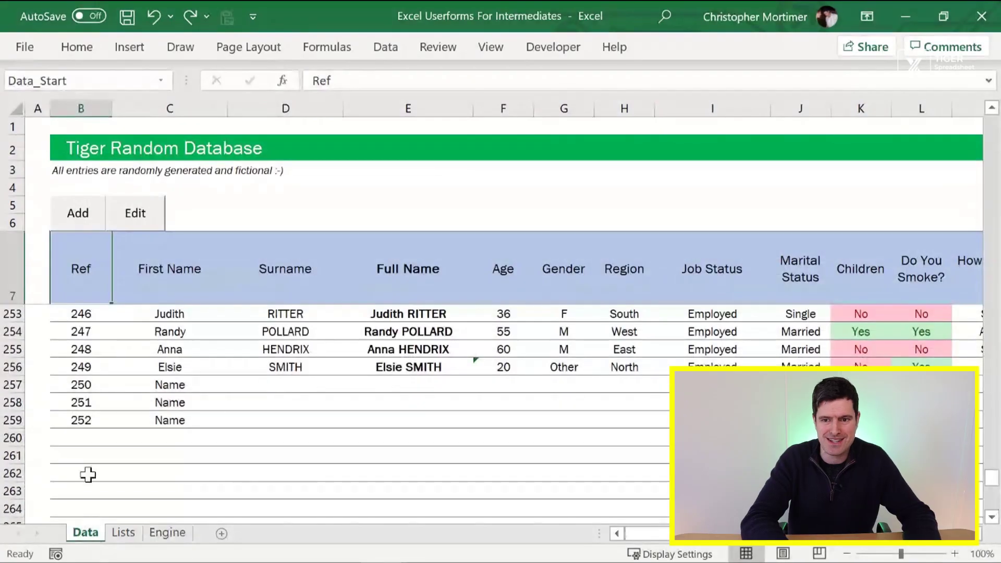
pyautogui.click(80, 419)
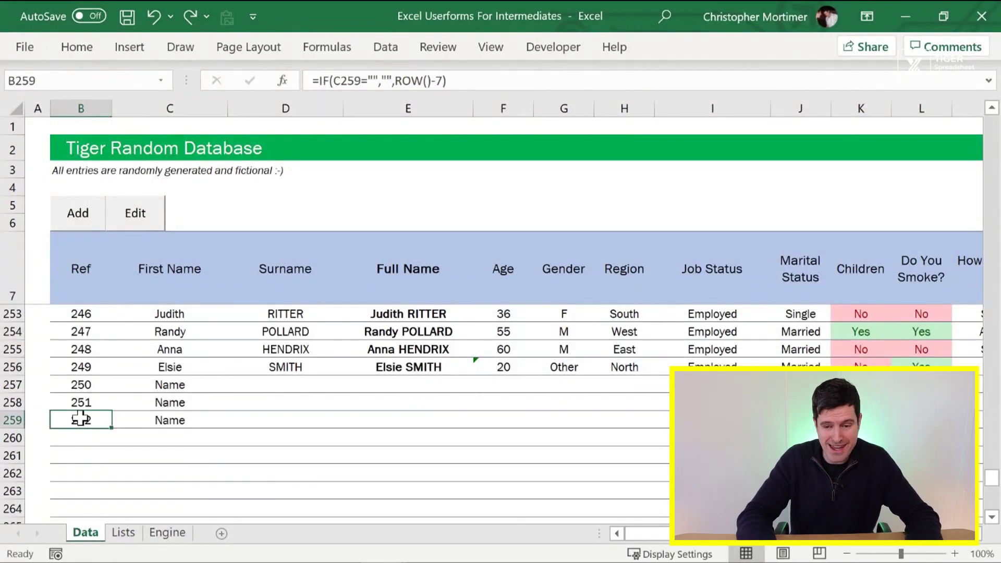
pyautogui.press('pagedown')
pyautogui.press('pagedown')
pyautogui.press('pagedown')
pyautogui.press('pageup')
pyautogui.press('pageup')
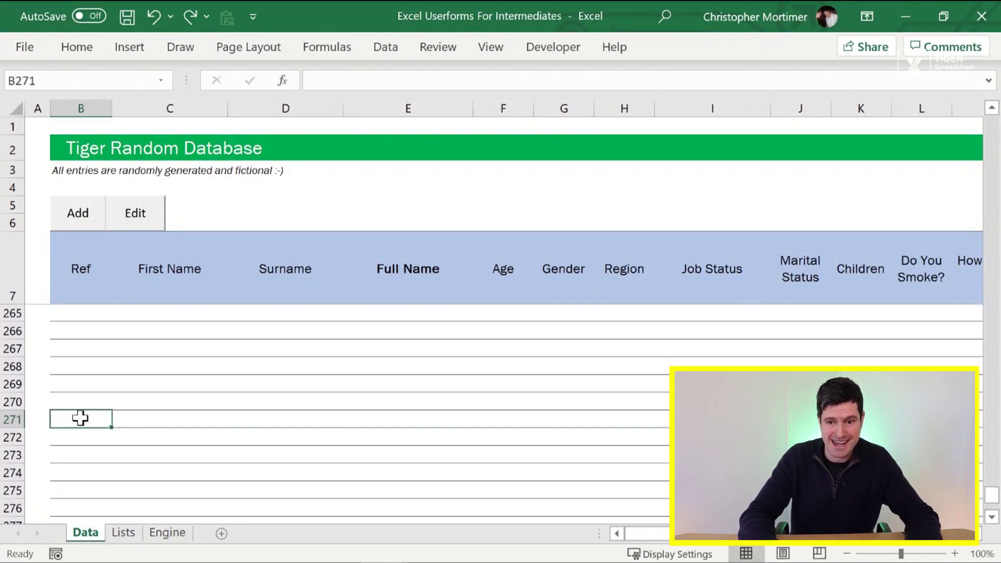
pyautogui.press('pagedown')
pyautogui.press('Up')
pyautogui.press('Up')
pyautogui.press('Up')
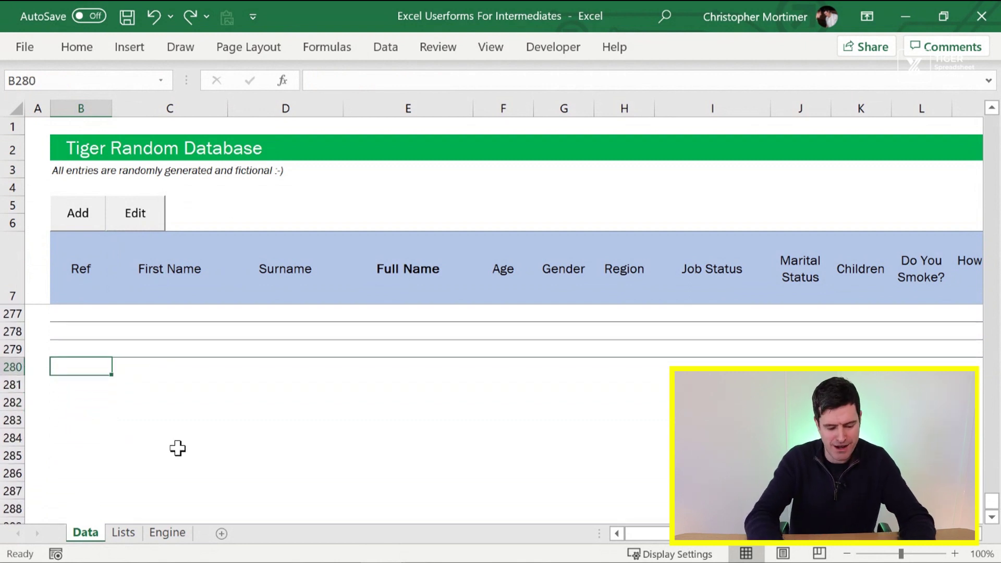
pyautogui.write('city limi')
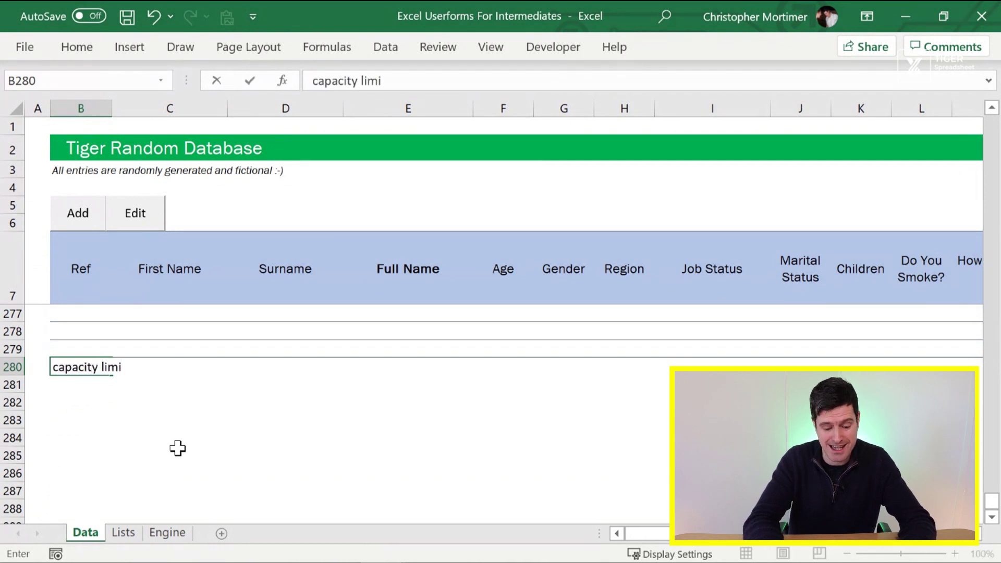
pyautogui.write('t')
pyautogui.hotkey('ctrl', 'Return')
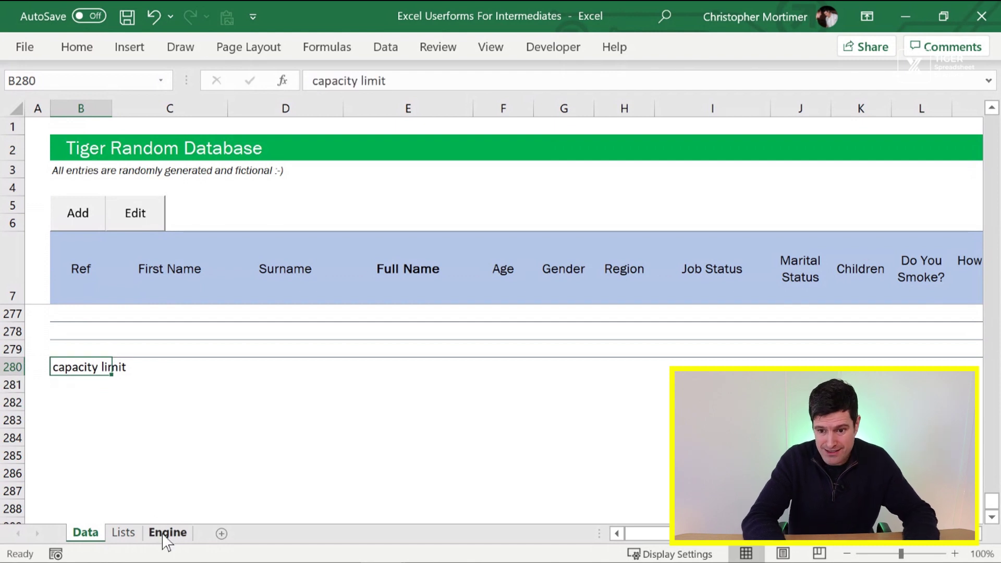
# - Check the COUNTA formula in the Engine sheet's cell B3
pyautogui.click(167, 532)
pyautogui.press('Down')
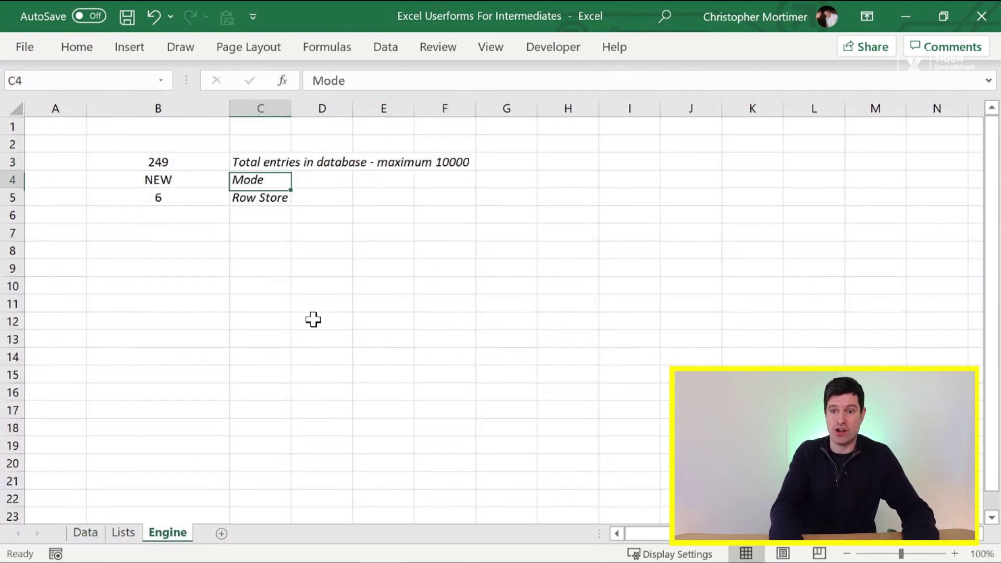
pyautogui.press('Up')
pyautogui.press('Left')
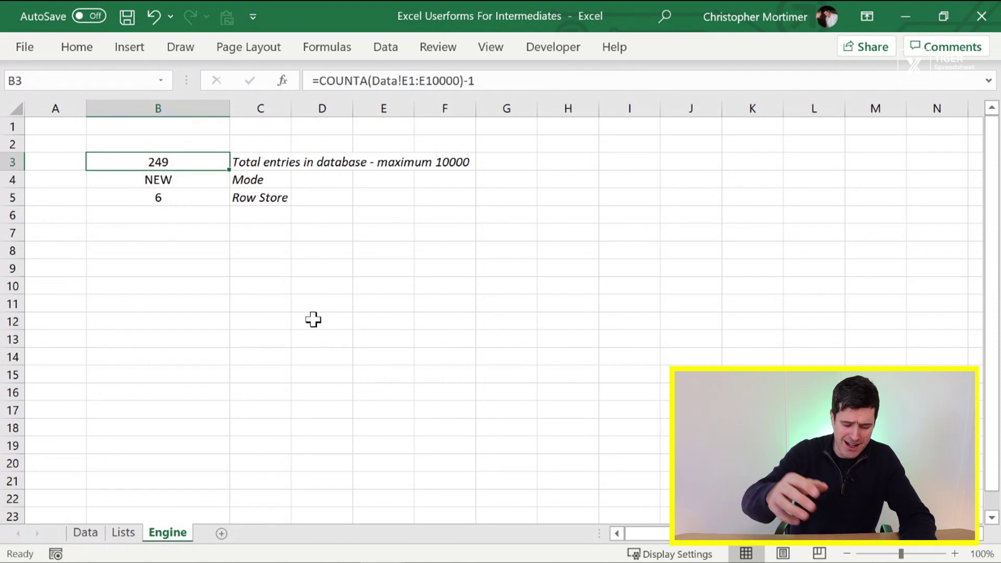
# - In the VBA editor, open Data_UF's CONTINUE button code and highlight the TargetRow lines
pyautogui.hotkey('alt', 'F11')
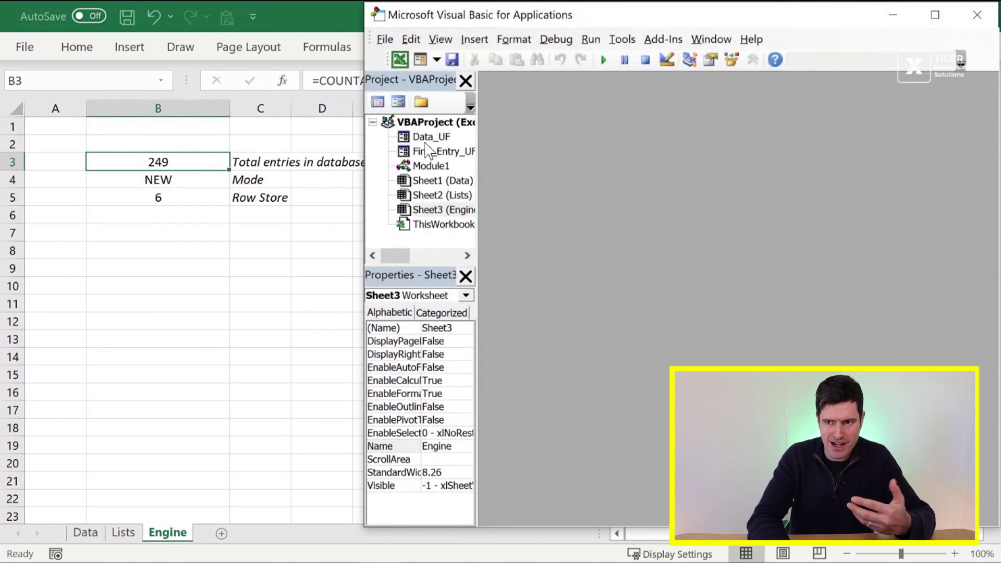
pyautogui.doubleClick(425, 138)
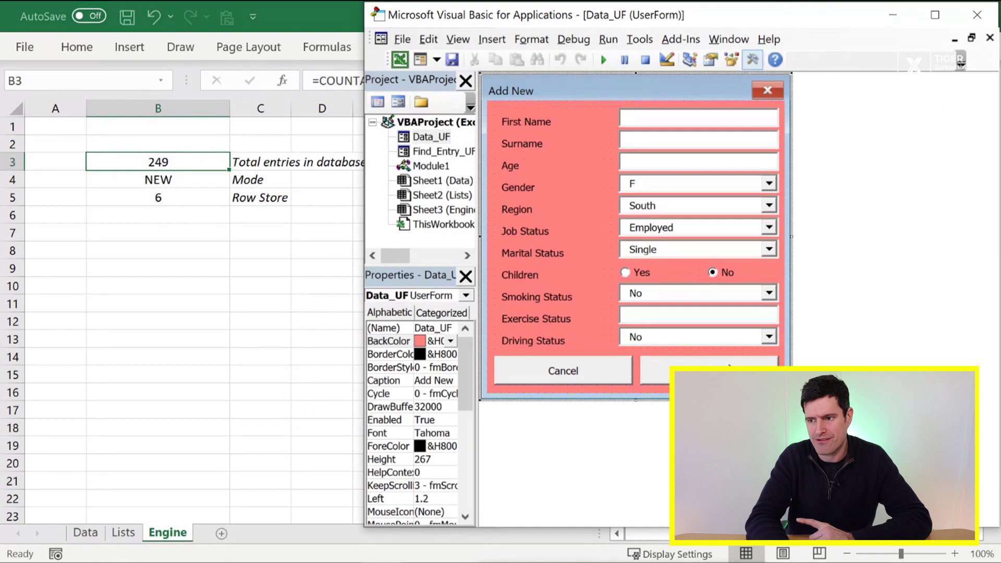
pyautogui.doubleClick(728, 366)
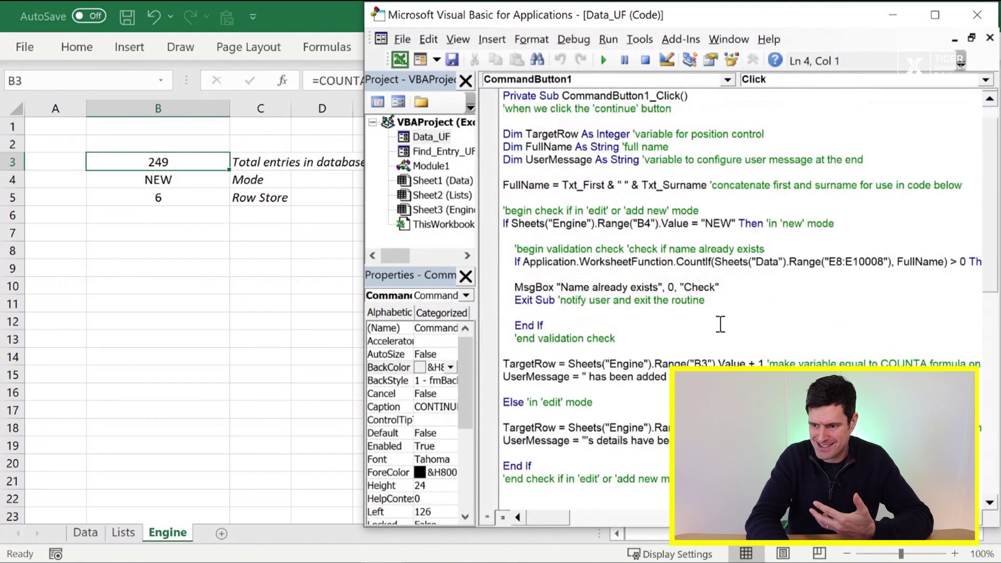
pyautogui.scroll(-3, 720, 324)
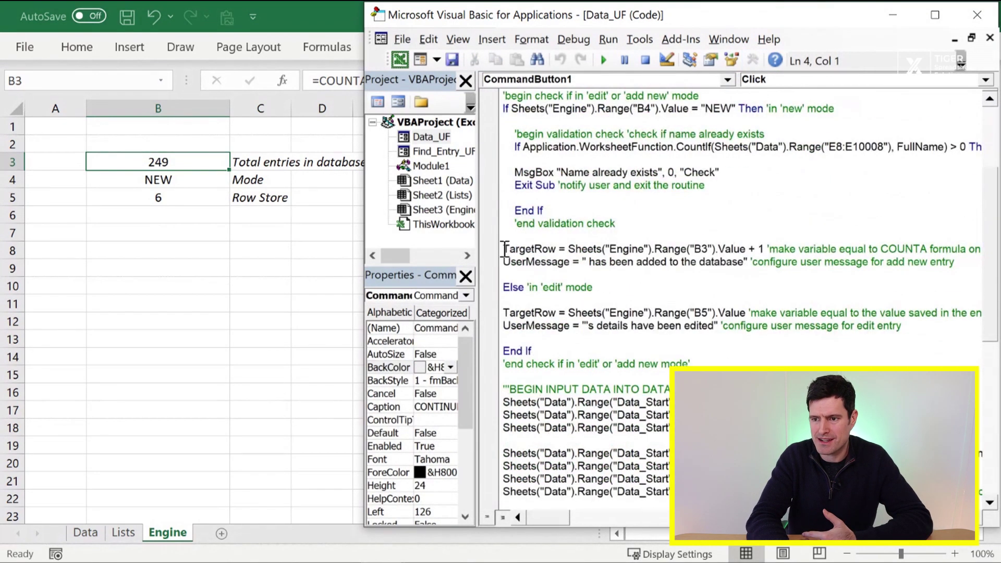
pyautogui.moveTo(504, 250); pyautogui.dragTo(771, 250)
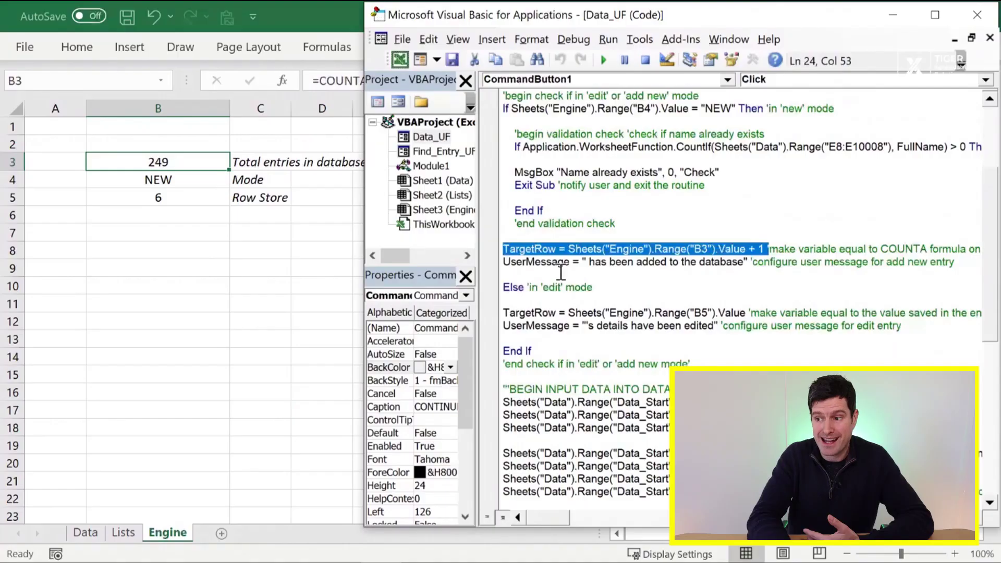
pyautogui.click(257, 274)
pyautogui.scroll(-1, 561, 271)
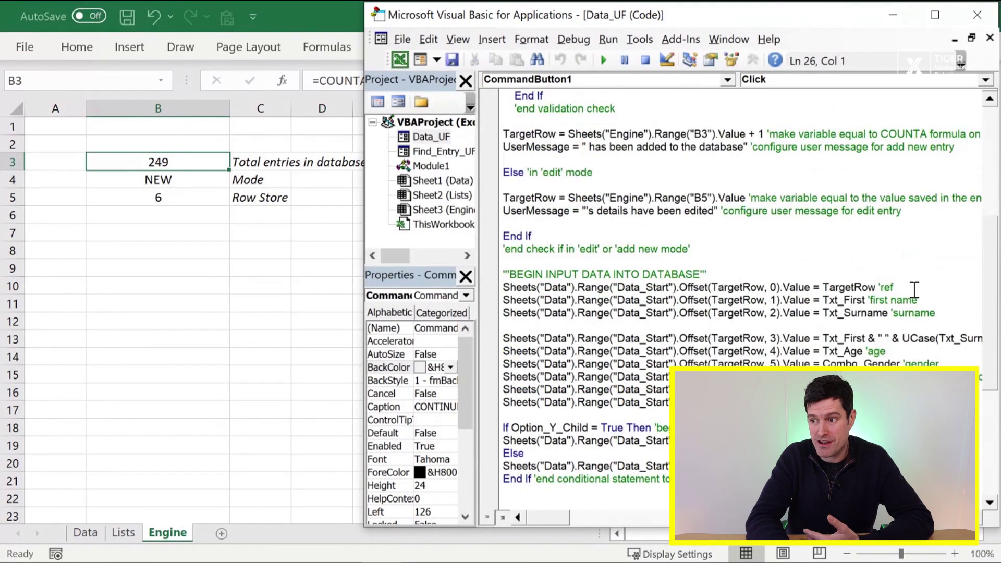
pyautogui.moveTo(914, 288); pyautogui.dragTo(502, 288)
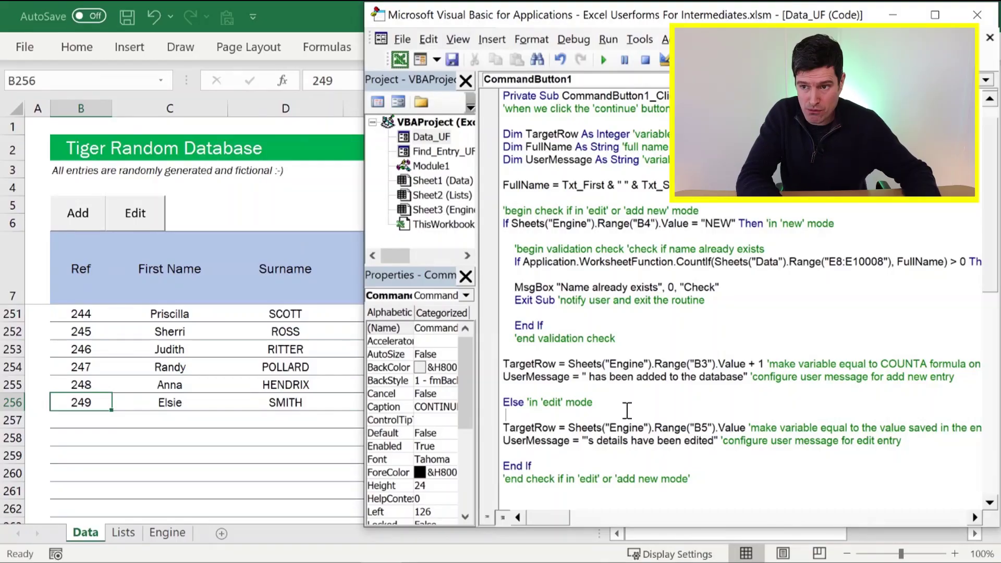
# - In Module1, add Sub VBA_Test and begin a Cells(Rows.Count,1) line
pyautogui.doubleClick(430, 166)
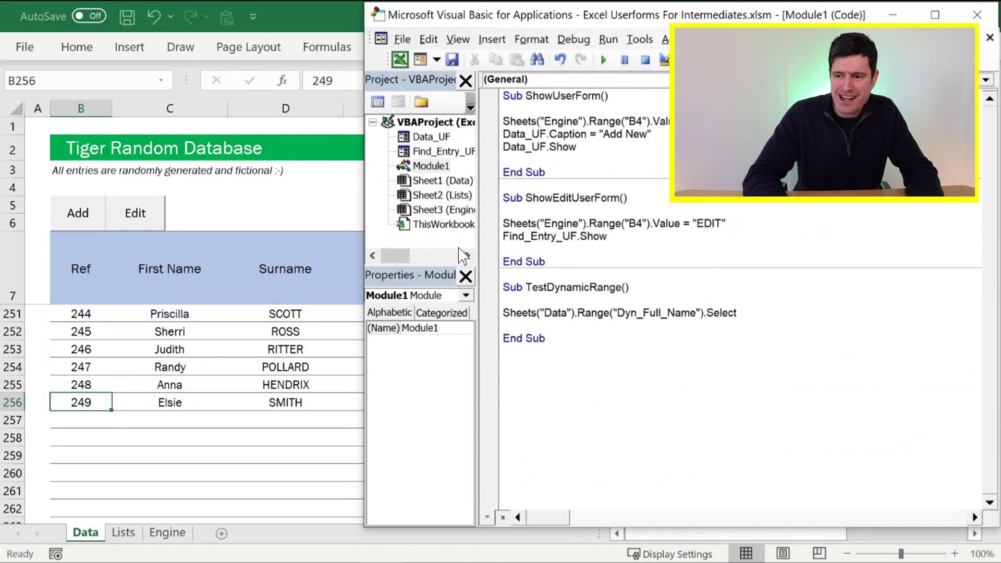
pyautogui.click(588, 348)
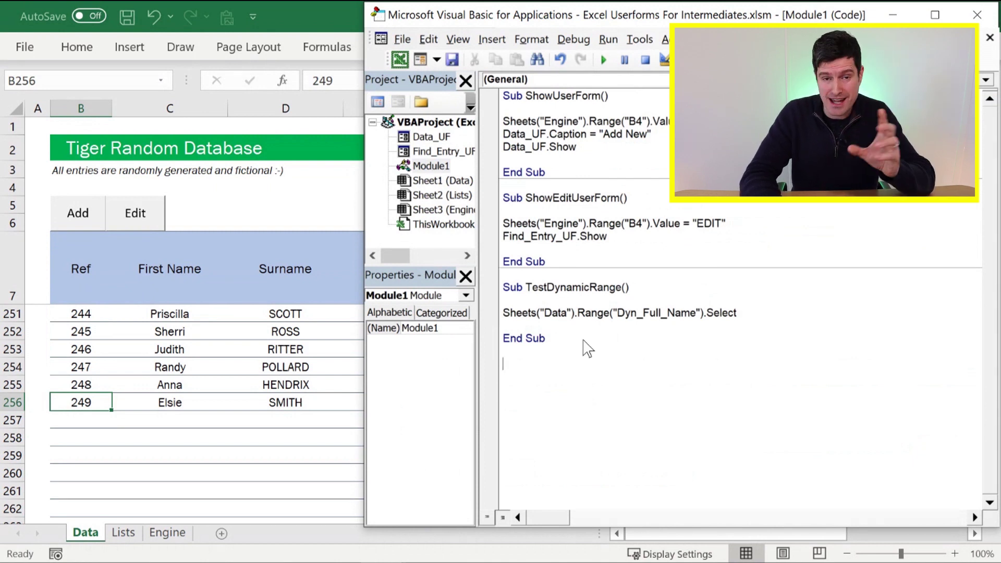
pyautogui.write('Sub')
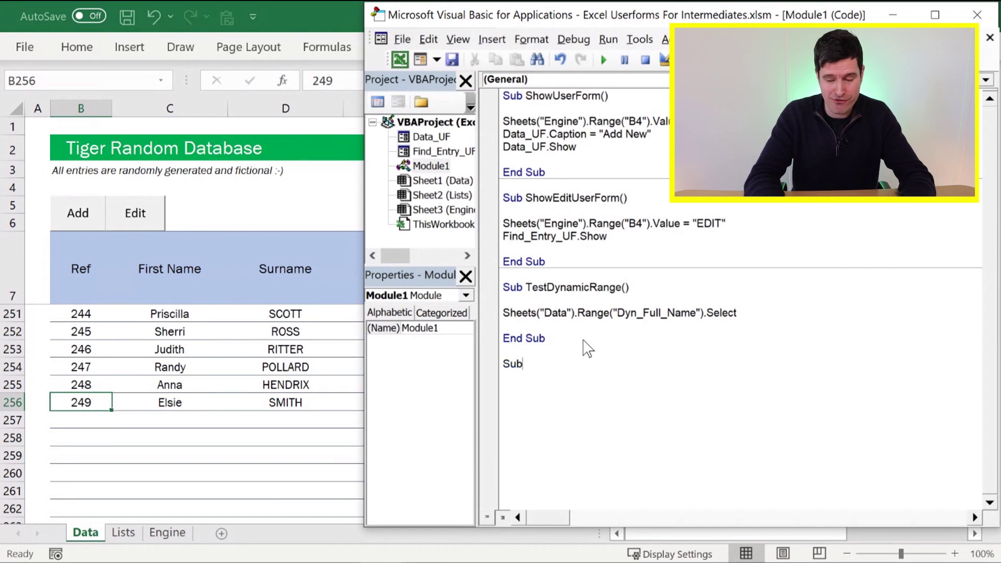
pyautogui.write(' VBA')
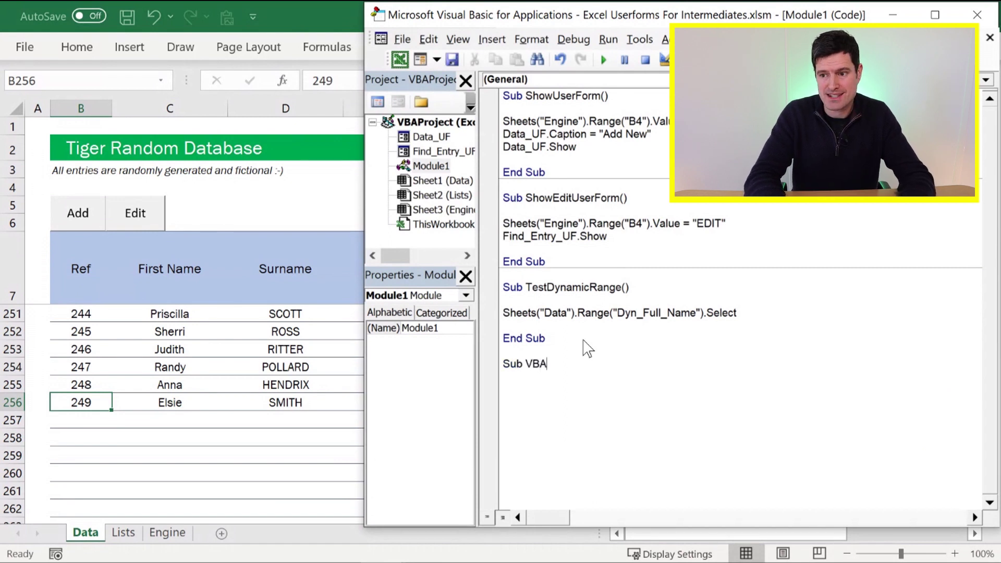
pyautogui.write('_Test')
pyautogui.press('Return')
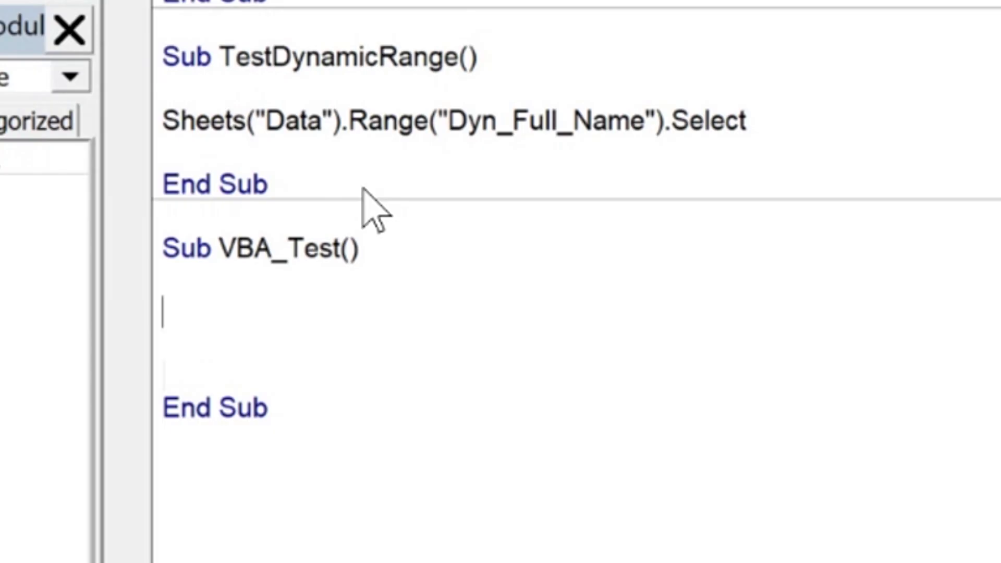
pyautogui.write('Cells(')
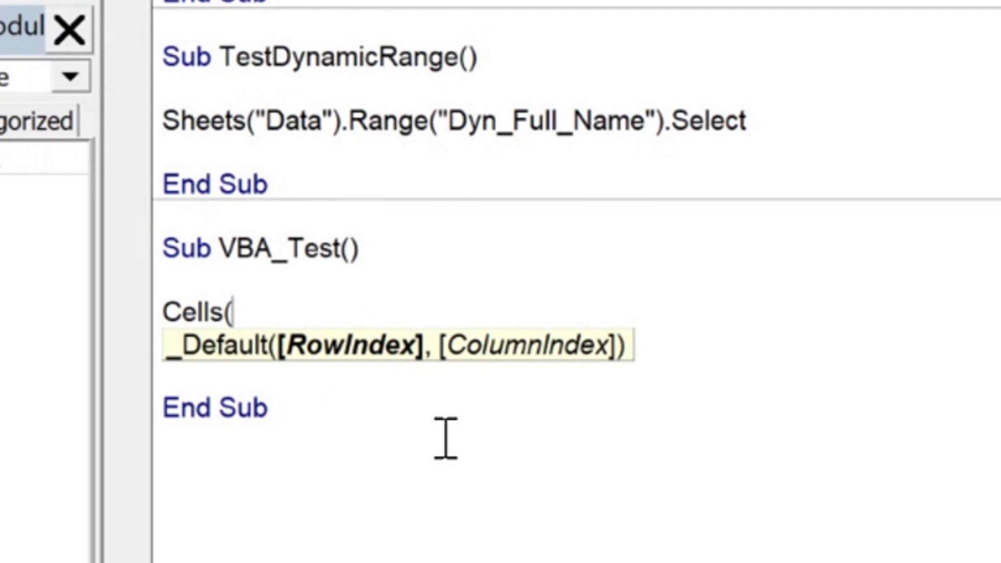
pyautogui.write('Row')
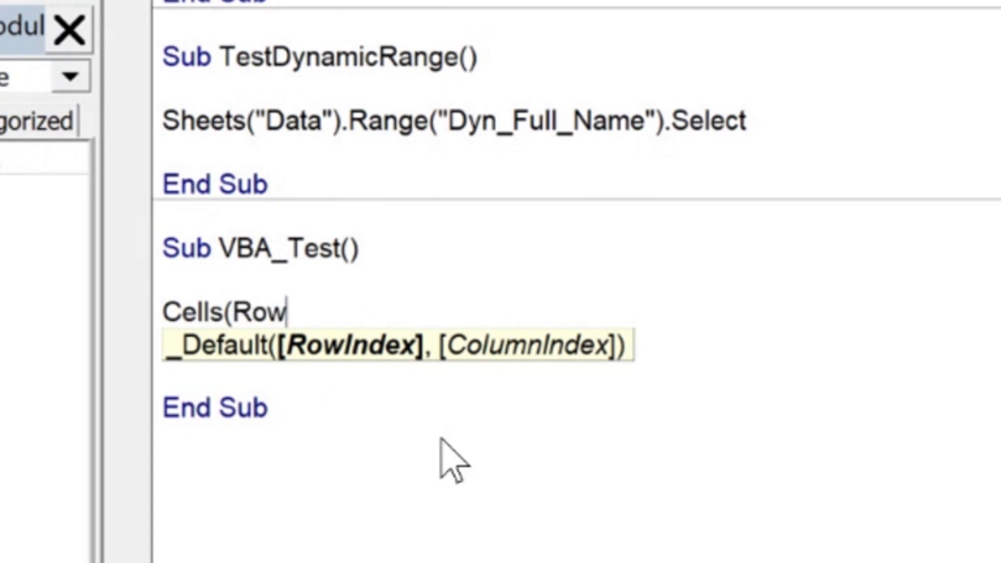
pyautogui.write('s.Count,1)')
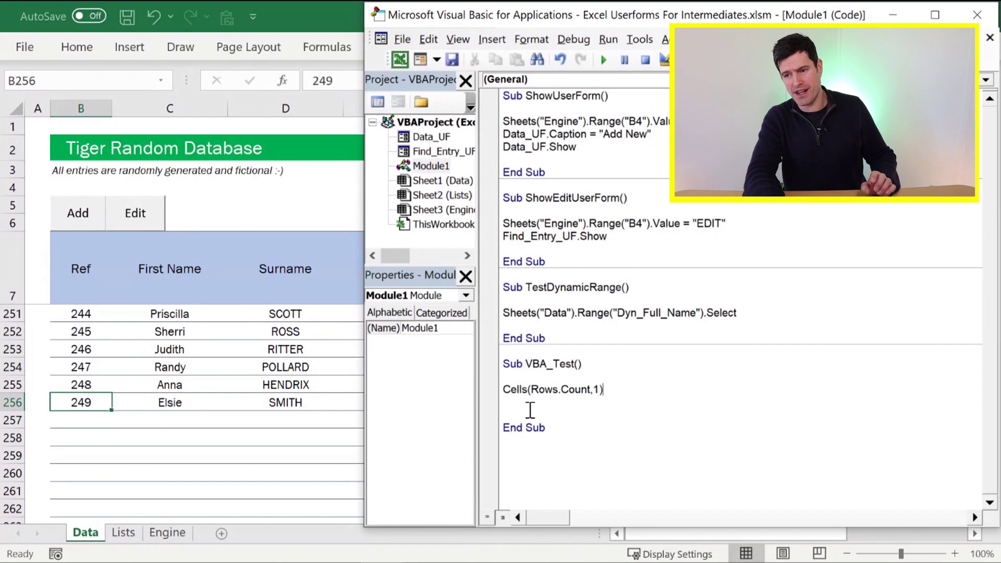
# - Dismiss the compile error and make the line MsgBox Cells(Rows.Count,1).Address
pyautogui.click(530, 410)
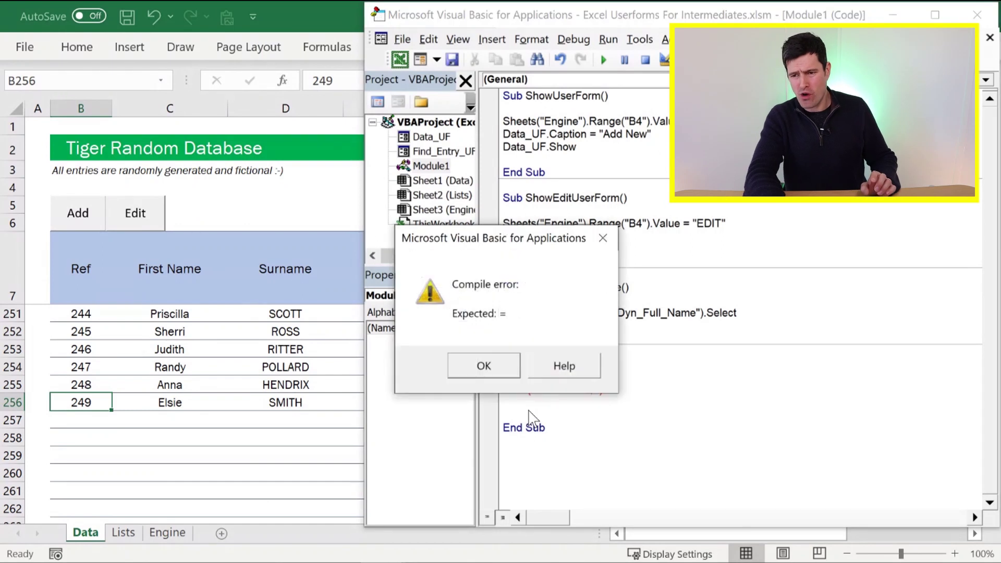
pyautogui.press('Return')
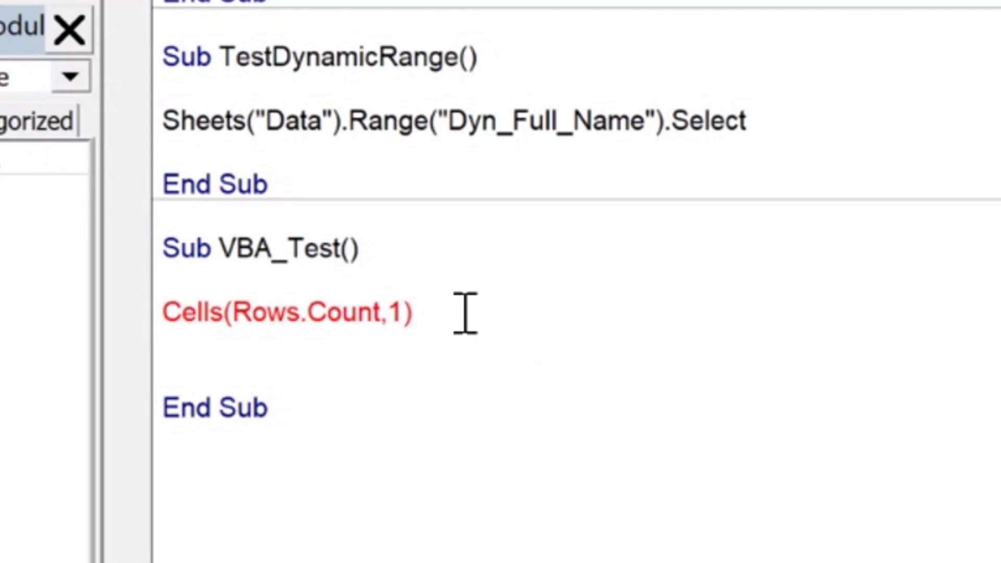
pyautogui.write('.address')
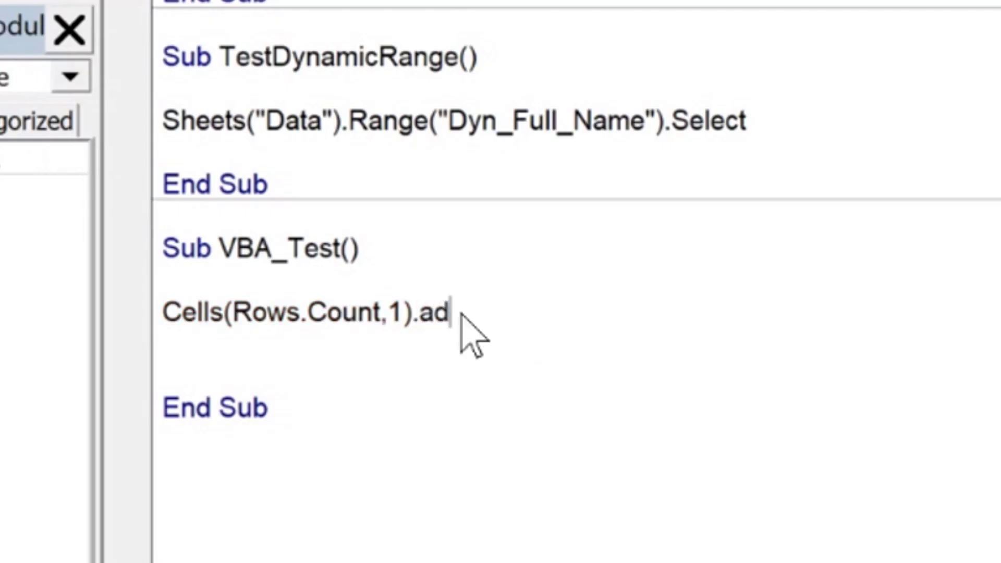
pyautogui.click(171, 307)
pyautogui.write('MSgbox')
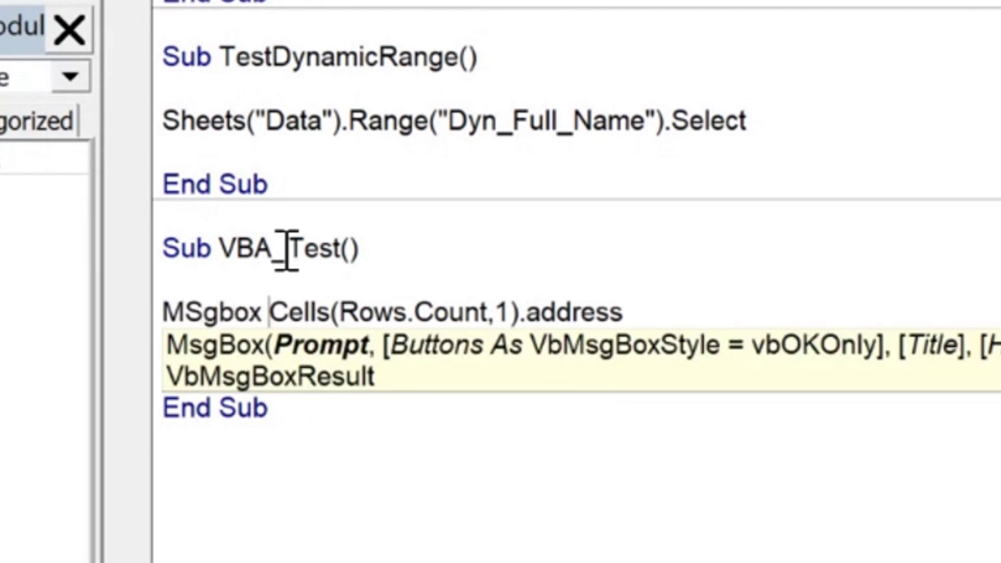
pyautogui.click(284, 279)
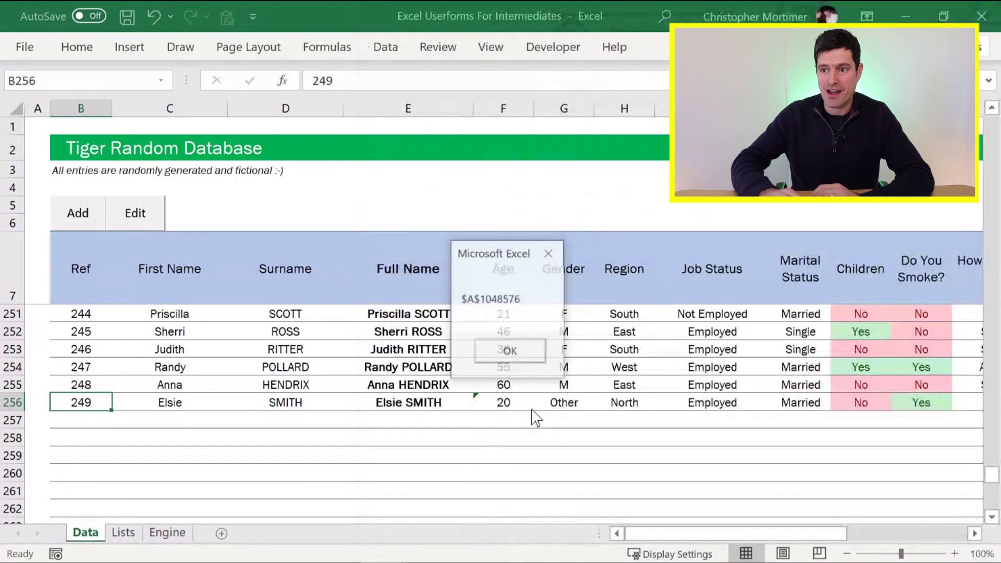
# - Run VBA_Test, then confirm on the Data sheet that column A ends at $A$1048576
pyautogui.press('F5')
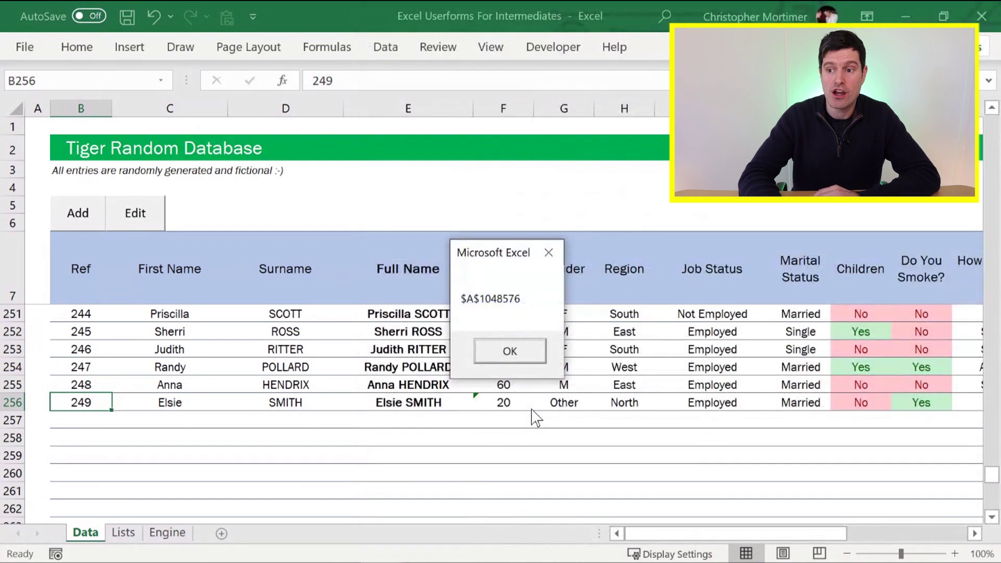
pyautogui.click(490, 351)
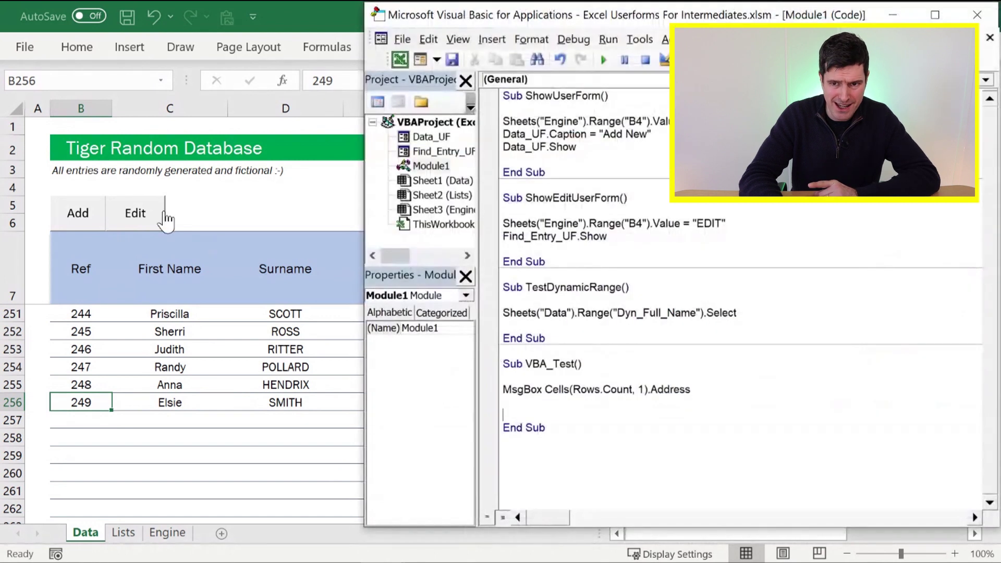
pyautogui.click(38, 127)
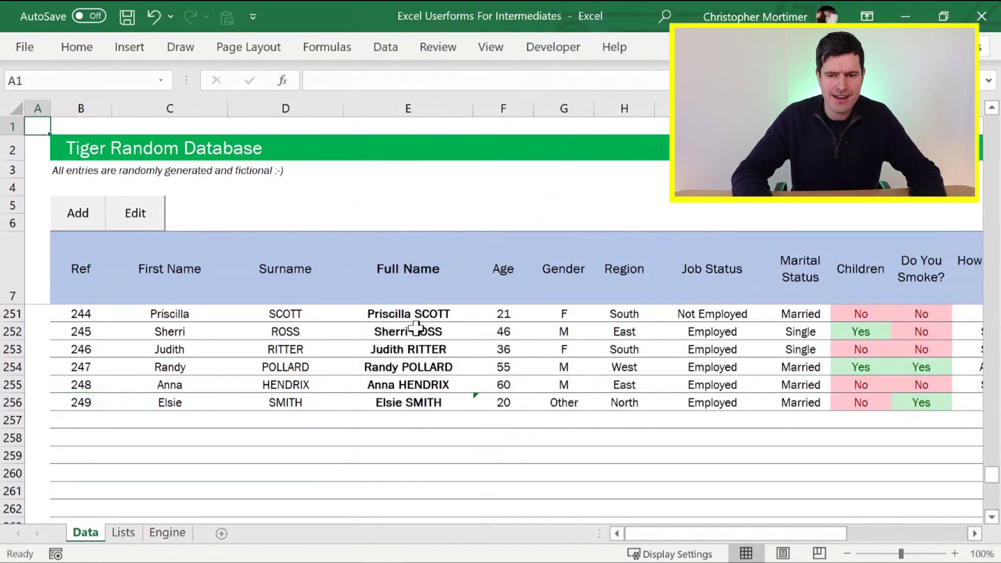
pyautogui.hotkey('ctrl', 'Down')
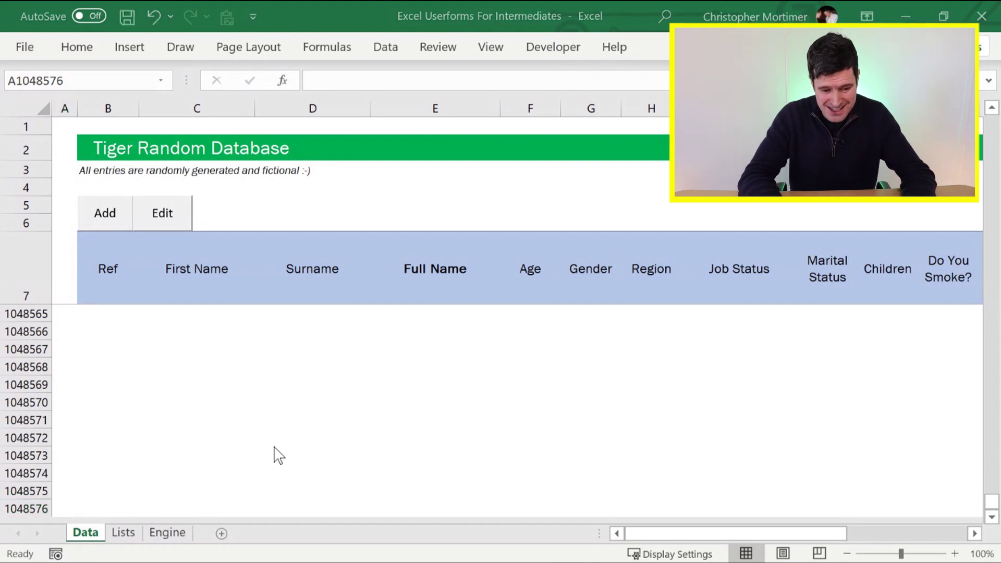
pyautogui.hotkey('alt', 'F11')
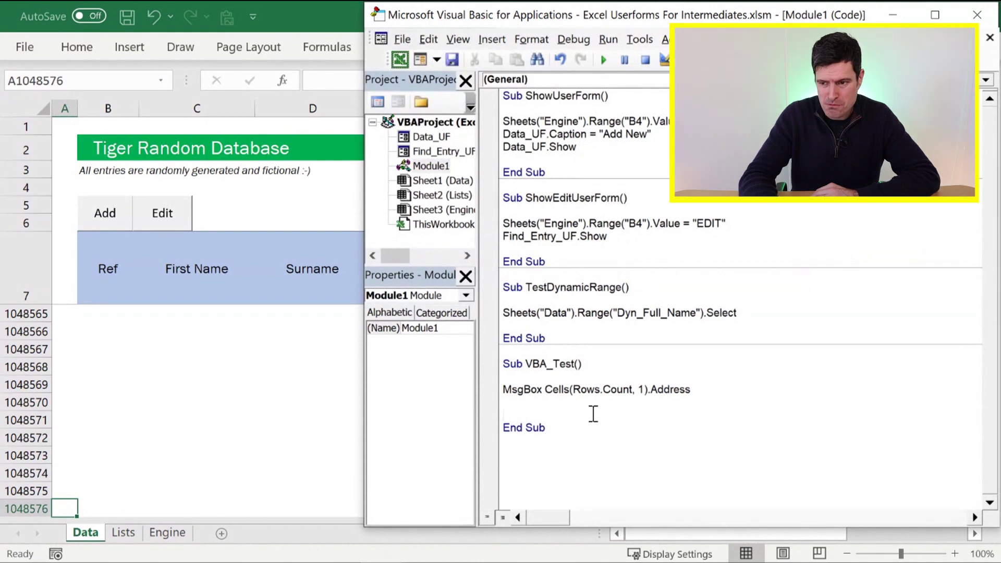
# - Replace .Address in the test MsgBox with .End(xlUp).Row so it returns a row number
pyautogui.press('BackSpace')
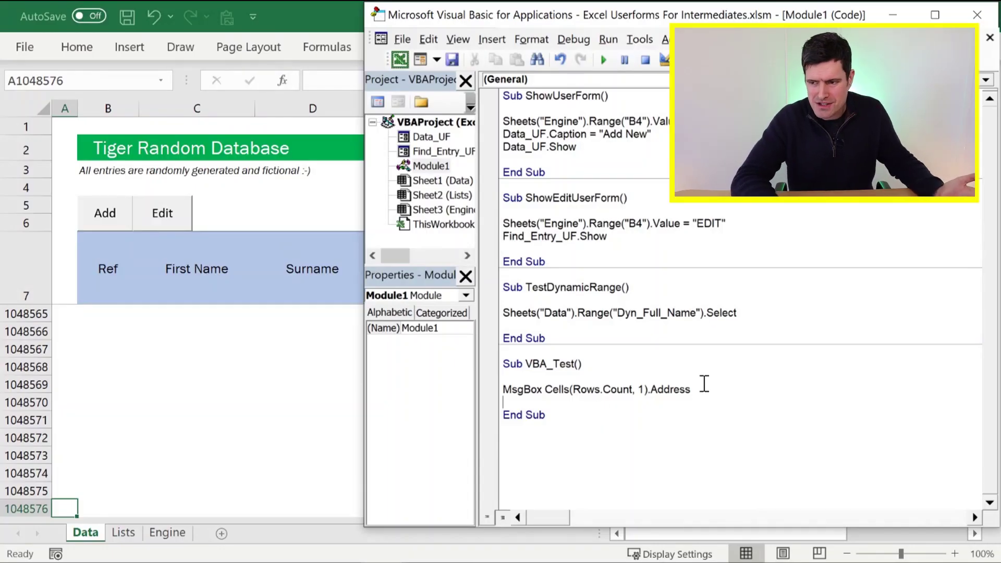
pyautogui.moveTo(704, 389); pyautogui.dragTo(651, 390)
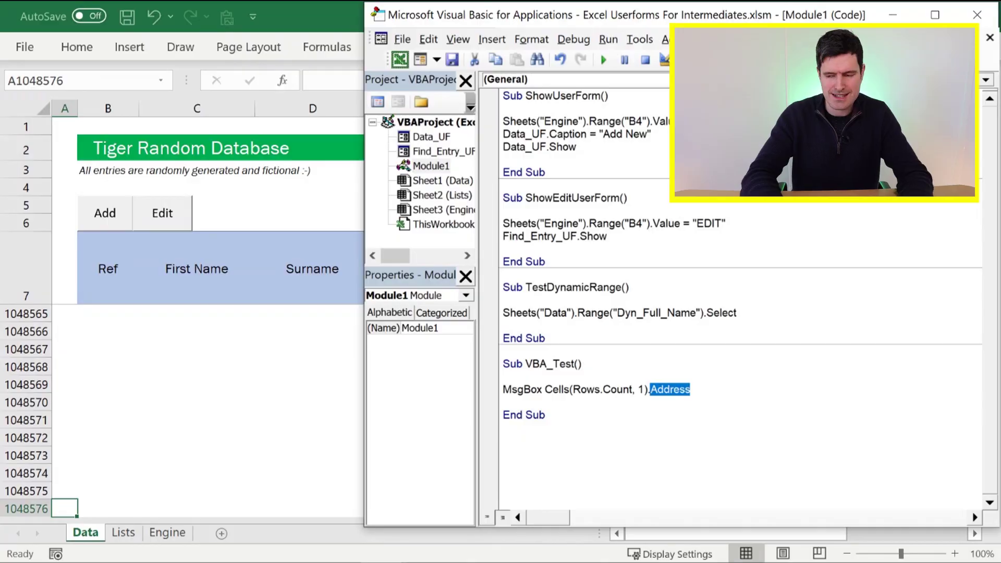
pyautogui.write('end')
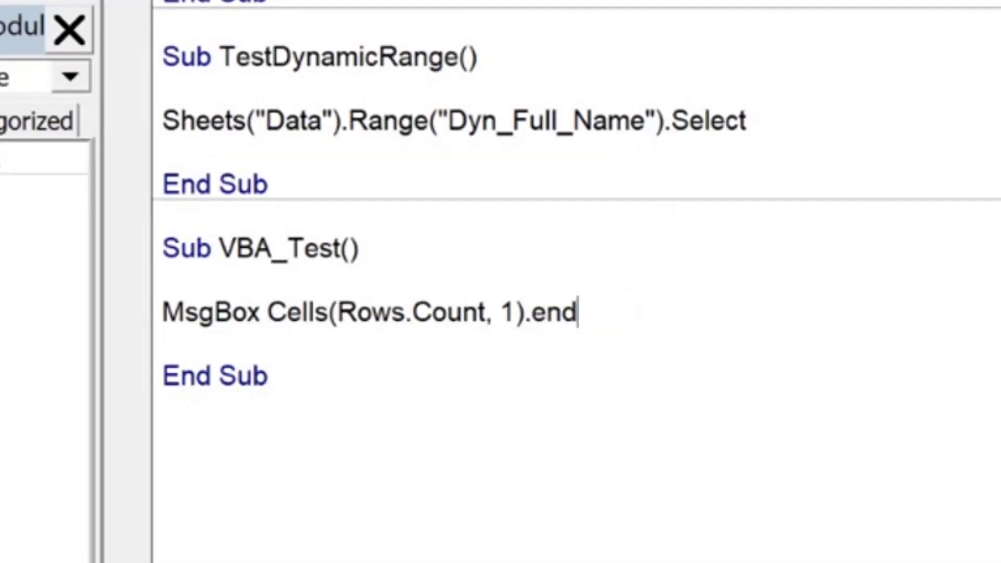
pyautogui.write('(xlup')
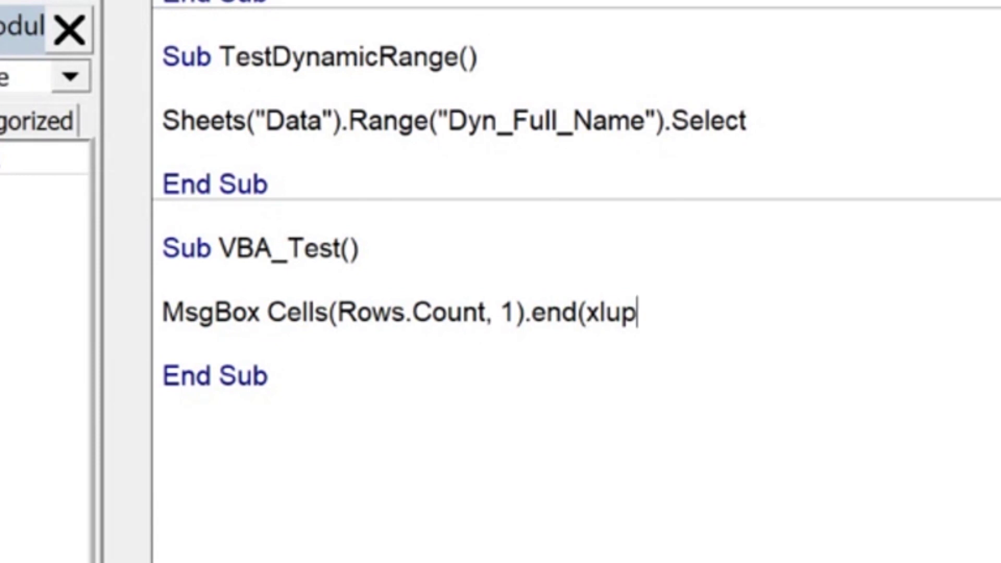
pyautogui.write(')')
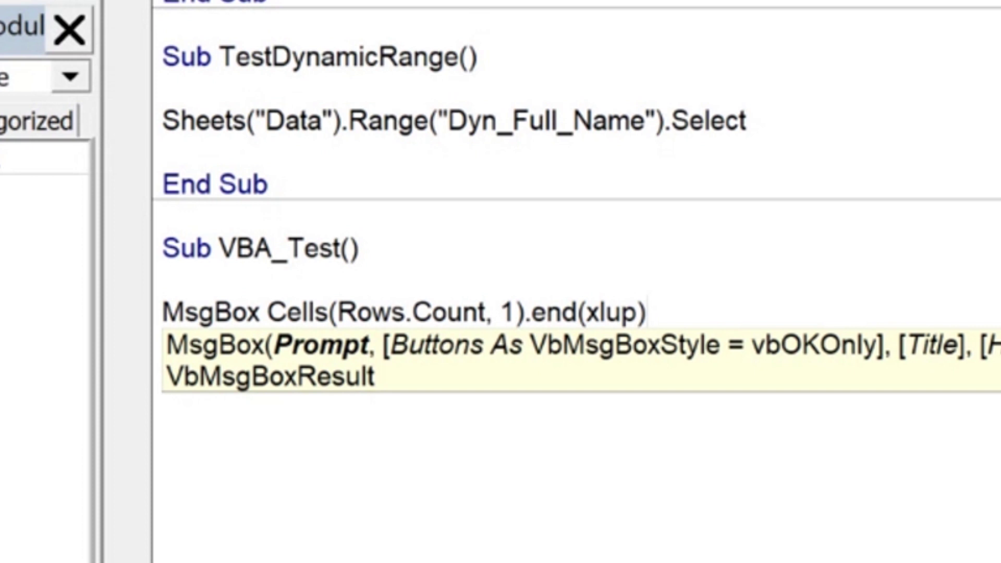
pyautogui.write('.row')
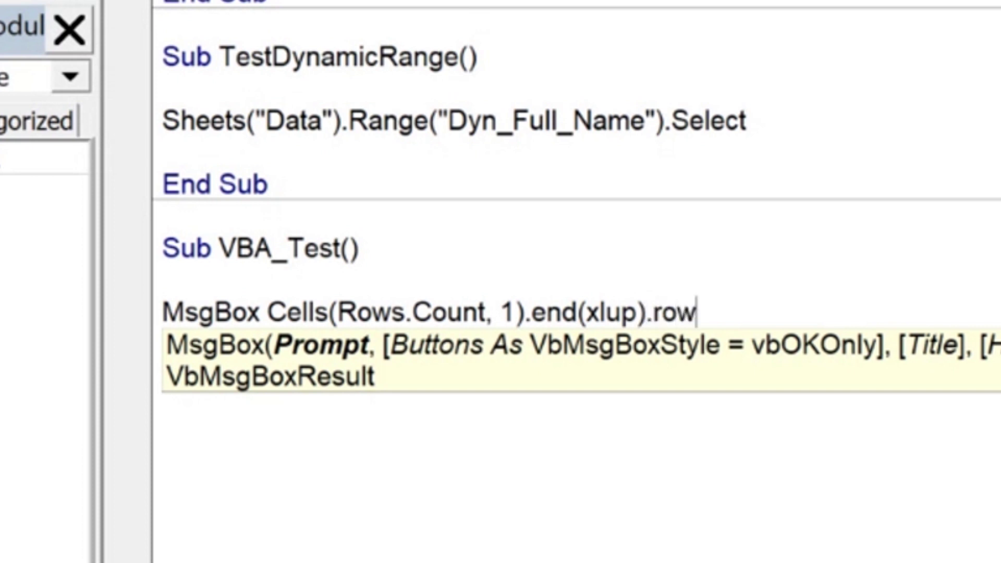
pyautogui.click(268, 279)
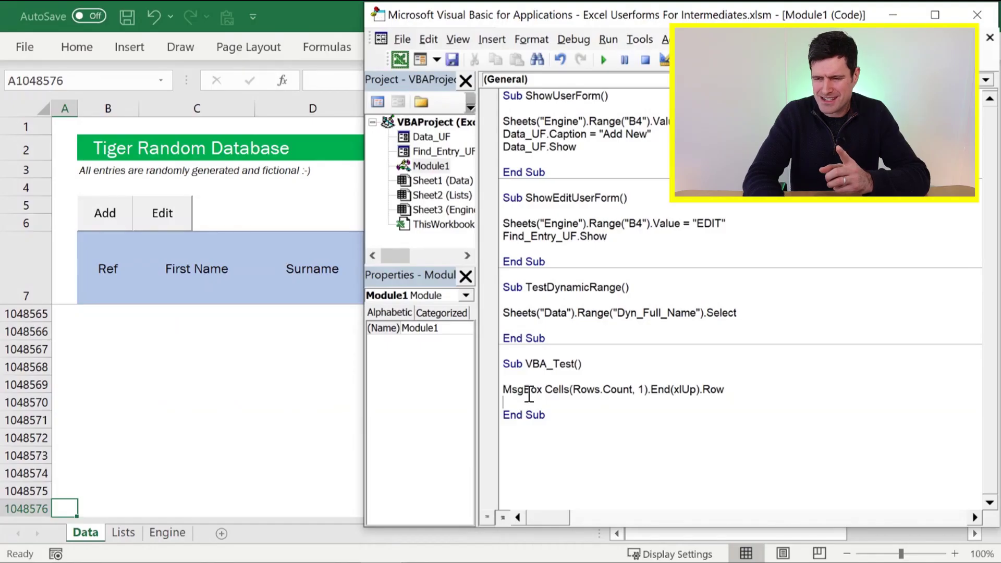
pyautogui.click(214, 278)
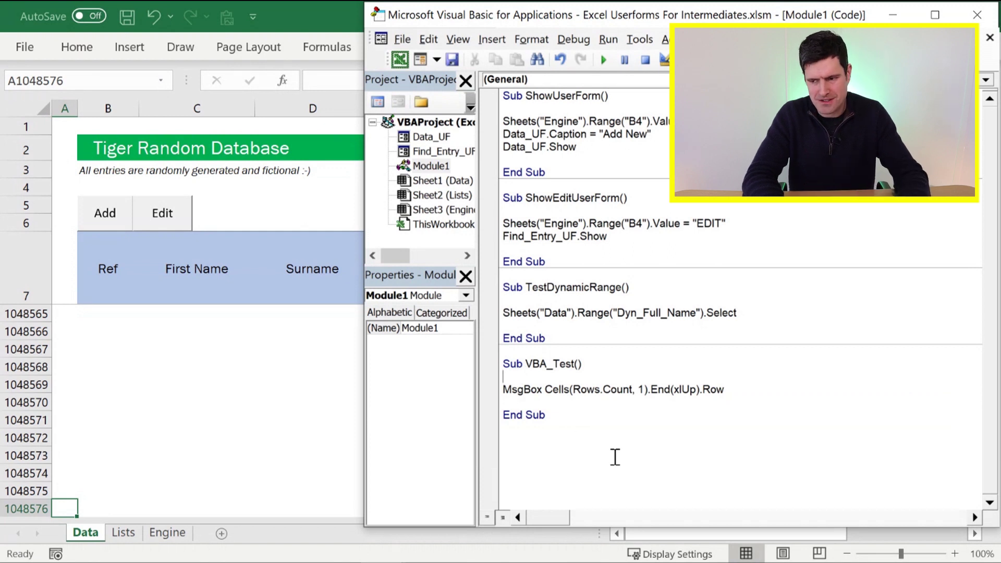
pyautogui.press('F5')
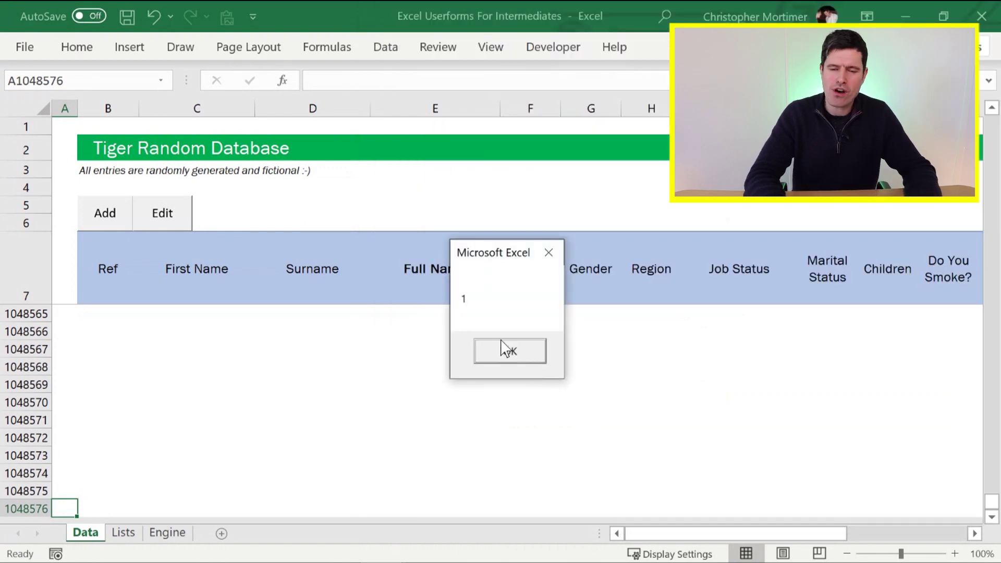
pyautogui.click(504, 352)
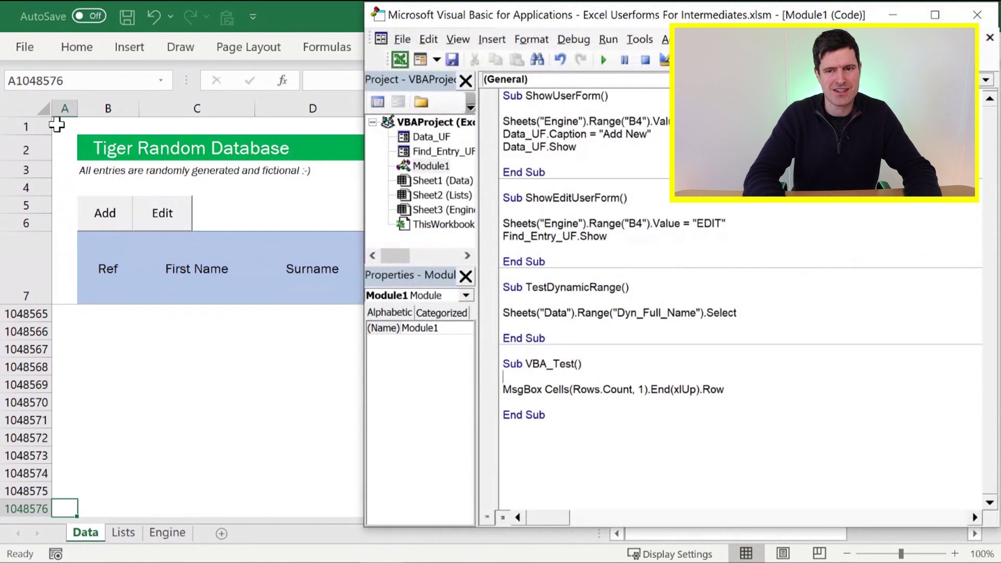
pyautogui.hotkey('alt', 'F11')
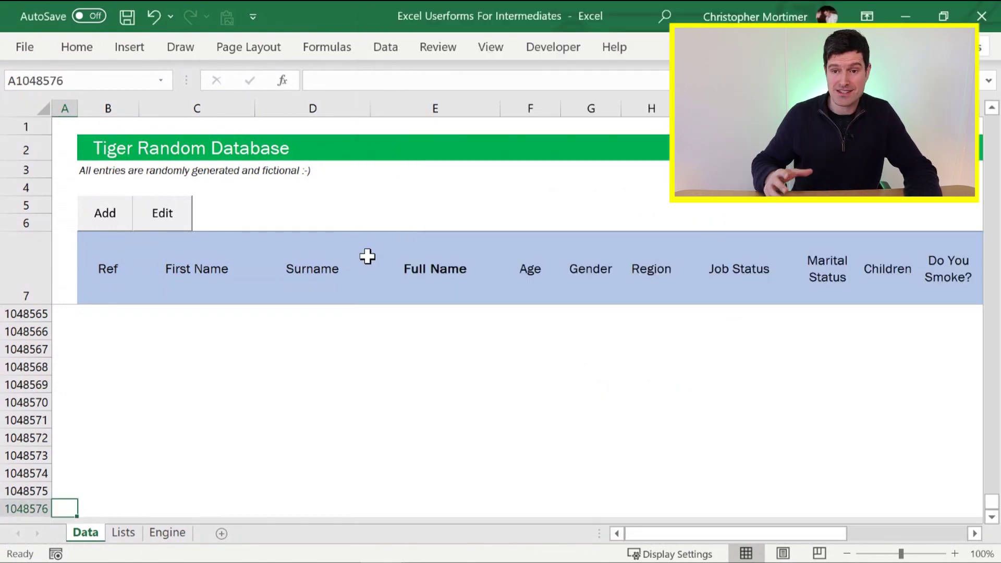
pyautogui.hotkey('ctrl', 'Up')
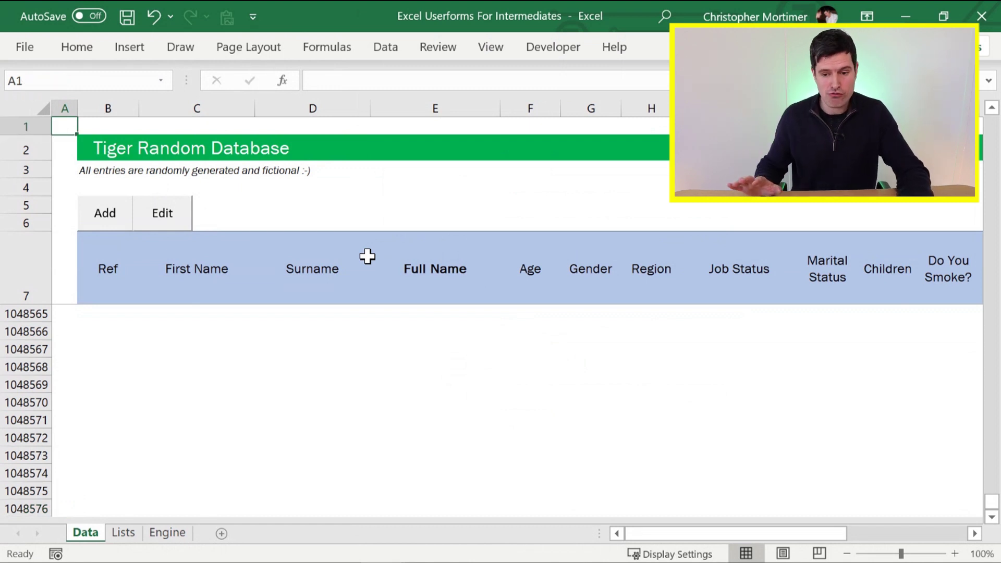
pyautogui.hotkey('alt', 'F11')
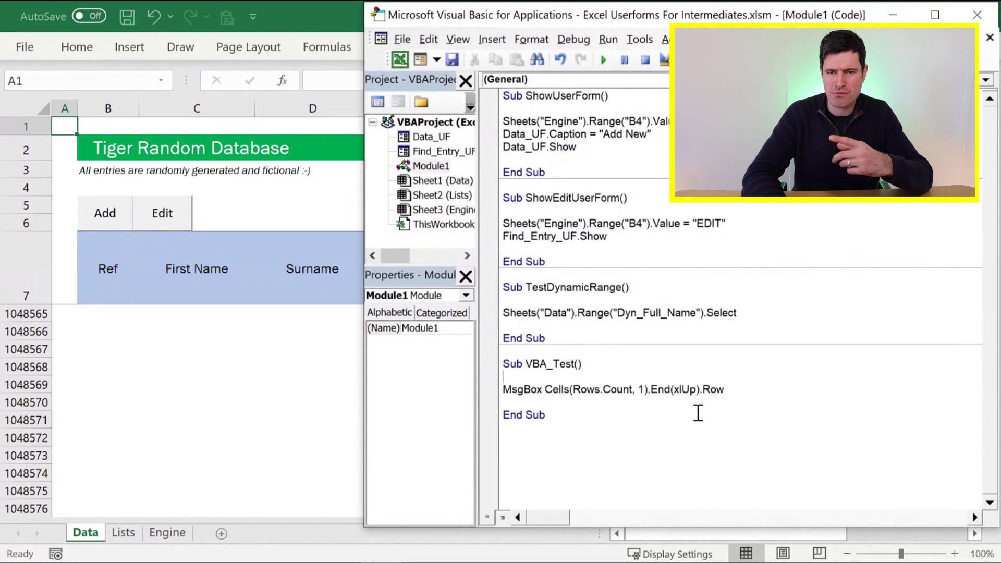
pyautogui.click(669, 372)
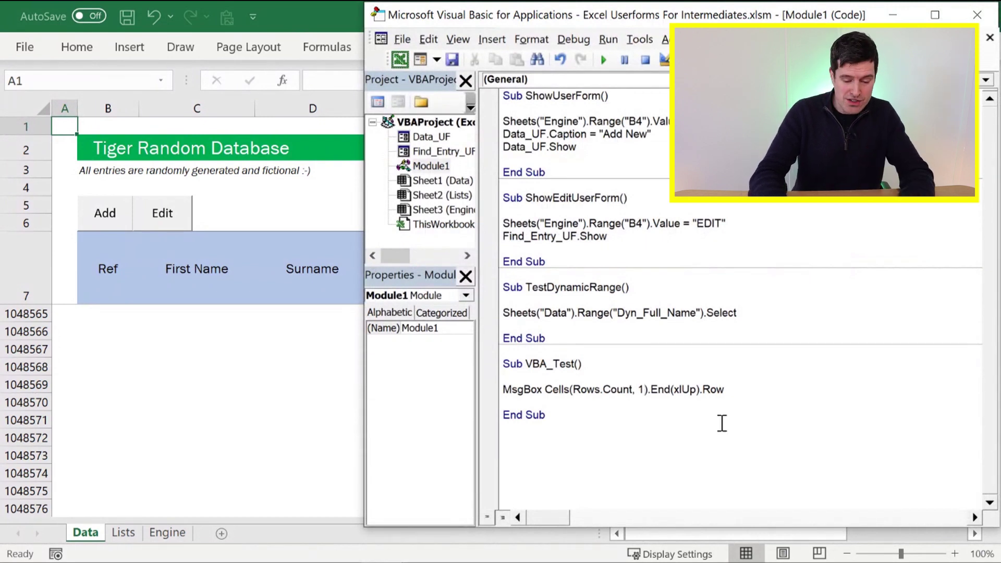
# - Change the test to Cells(Rows.Count, 2) and run it, getting 256
pyautogui.press('BackSpace')
pyautogui.write('2')
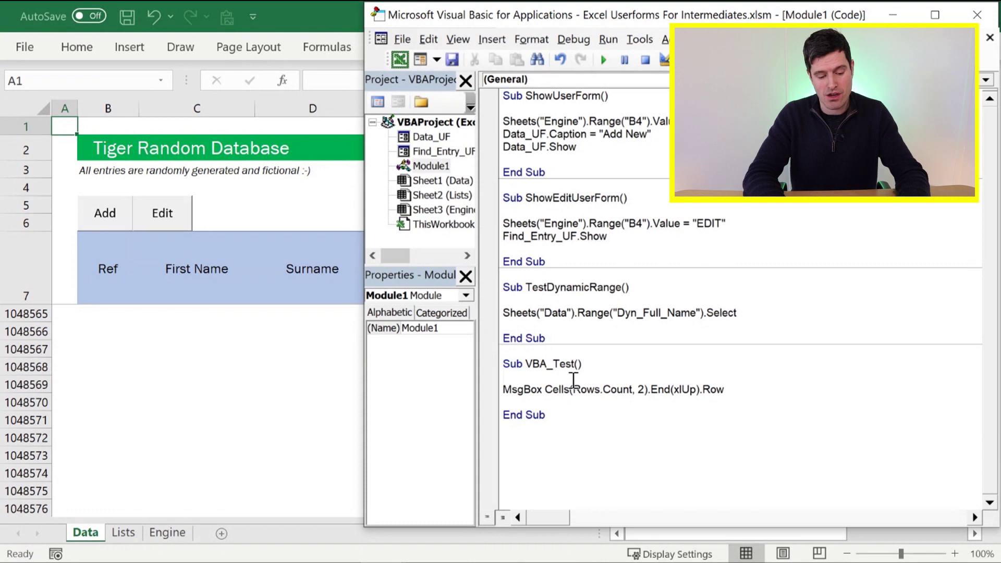
pyautogui.press('F5')
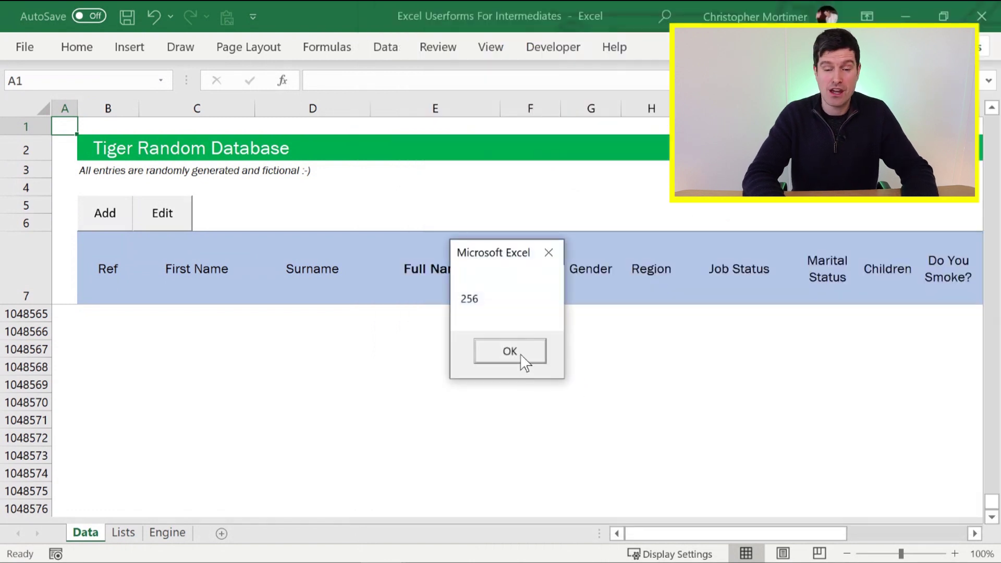
pyautogui.click(510, 352)
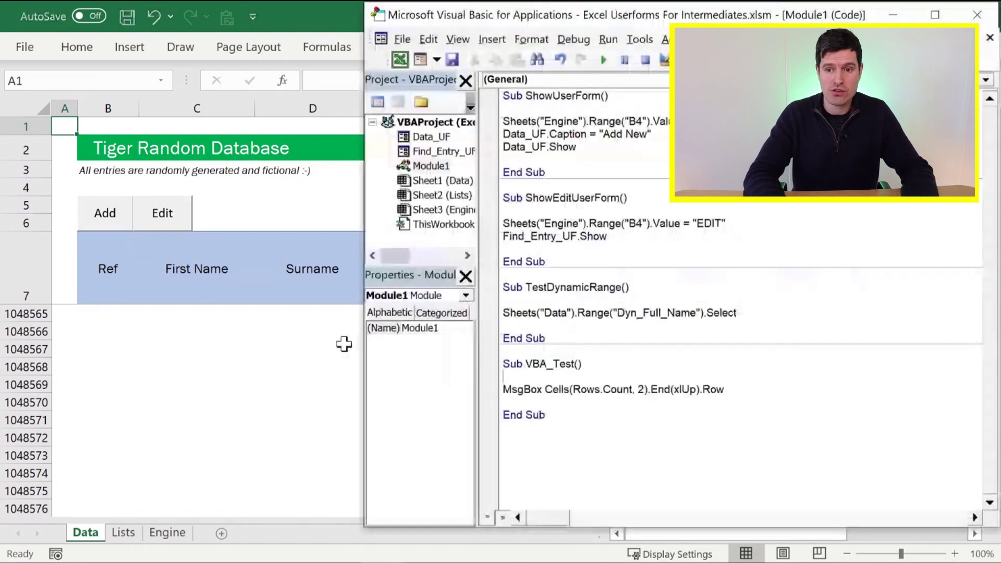
# - Verify on the Data sheet that the last Ref record in column B sits in row 256
pyautogui.click(99, 276)
pyautogui.hotkey('ctrl', 'Down')
pyautogui.press('Down')
pyautogui.press('Down')
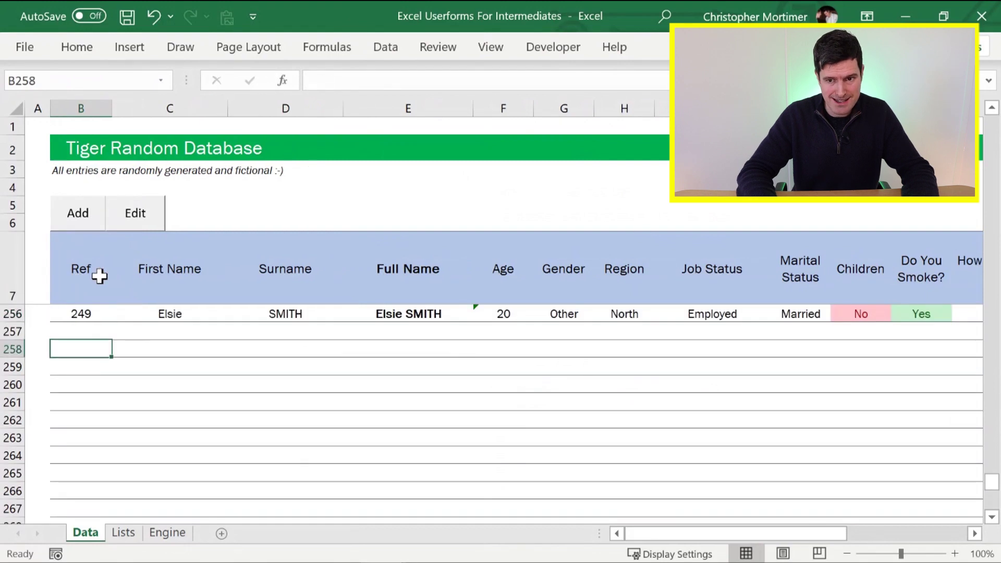
pyautogui.press('Up')
pyautogui.press('Up')
pyautogui.press('Up')
pyautogui.press('Up')
pyautogui.press('Up')
pyautogui.press('Down')
pyautogui.press('Down')
pyautogui.press('Down')
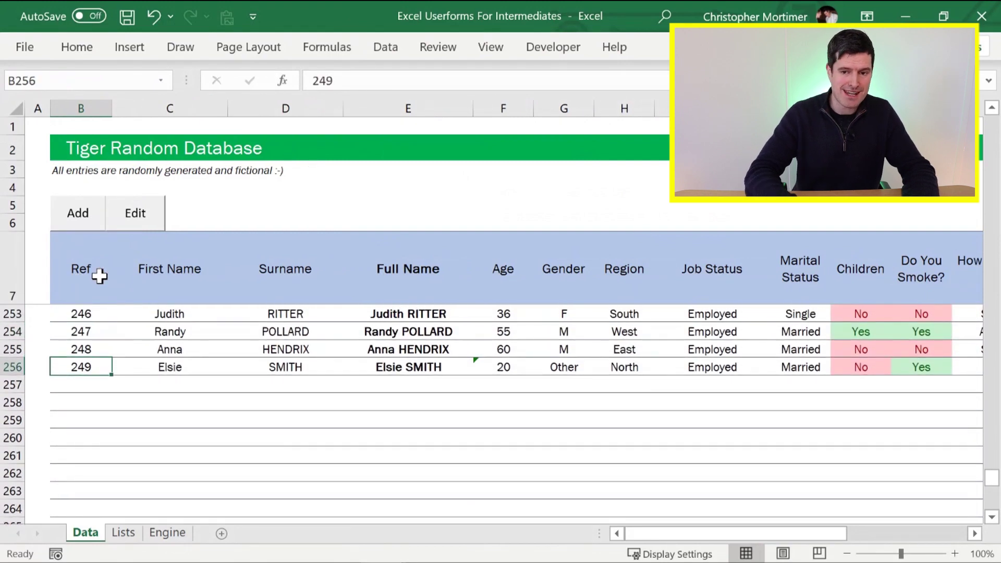
pyautogui.hotkey('shift', 'space')
pyautogui.press('Down')
pyautogui.press('Up')
pyautogui.press('Down')
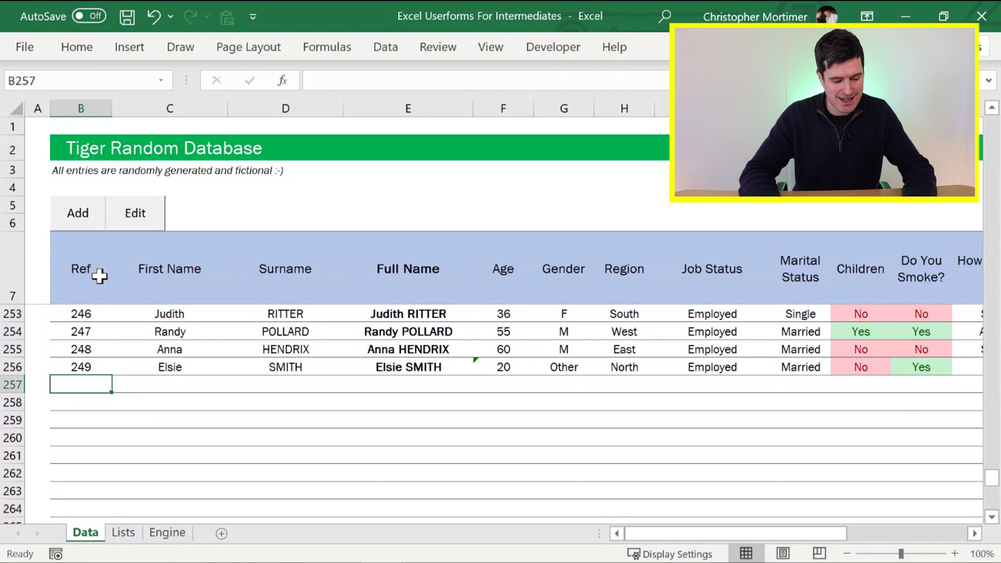
# - Change the subtracted 7 to 6 and rerun VBA_Test, which now reports 250
pyautogui.hotkey('alt', 'F11')
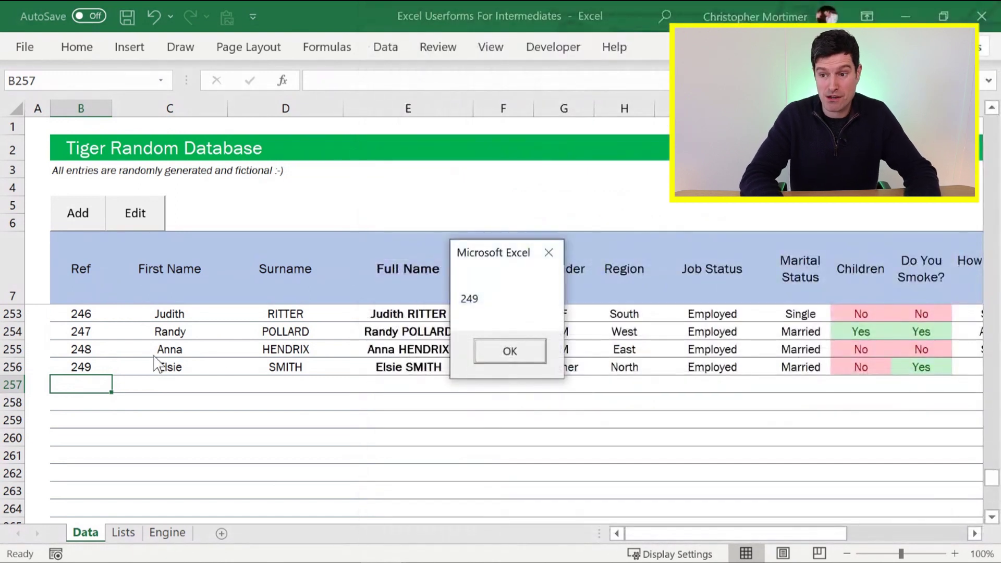
pyautogui.click(510, 351)
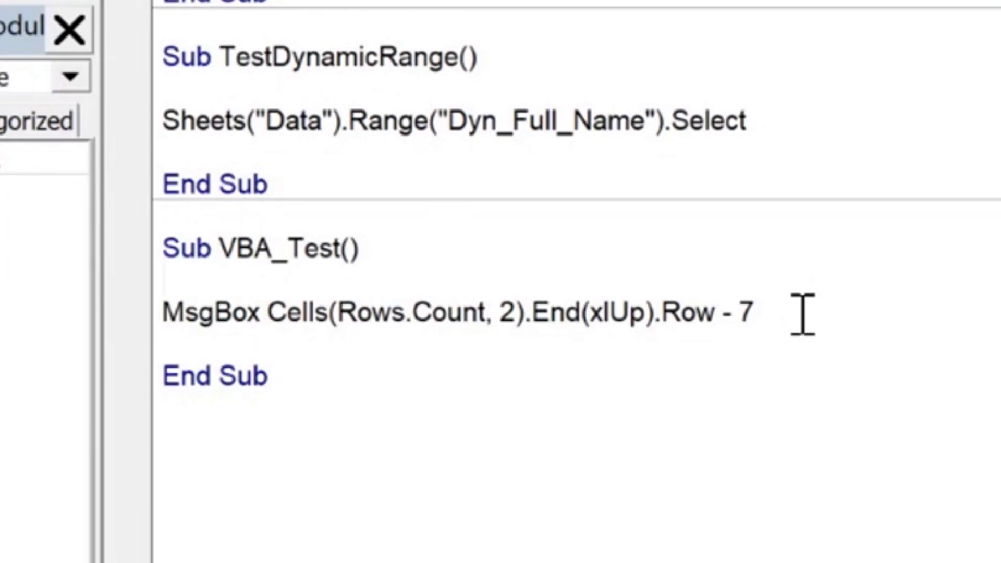
pyautogui.press('BackSpace')
pyautogui.write('6')
pyautogui.click(427, 284)
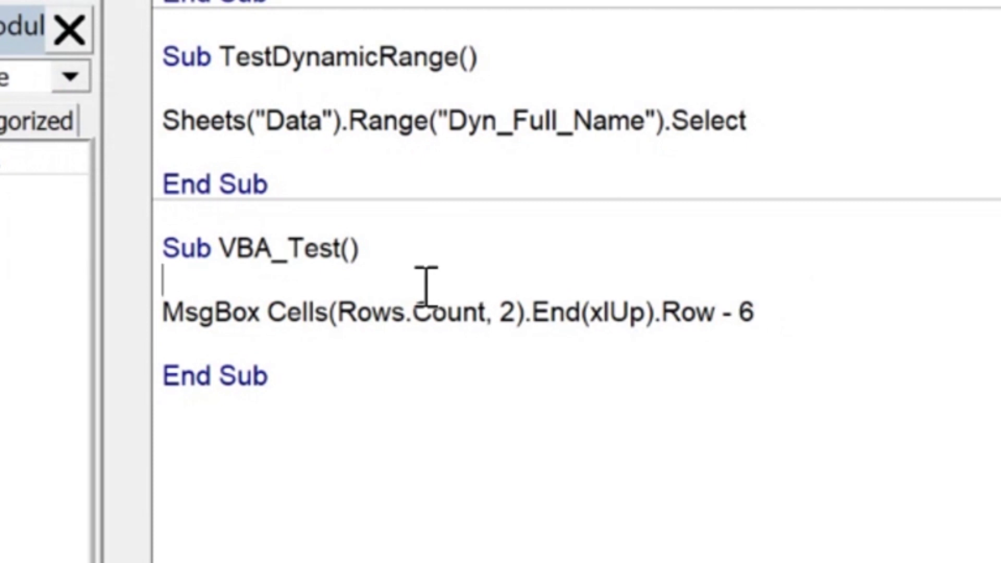
pyautogui.press('F5')
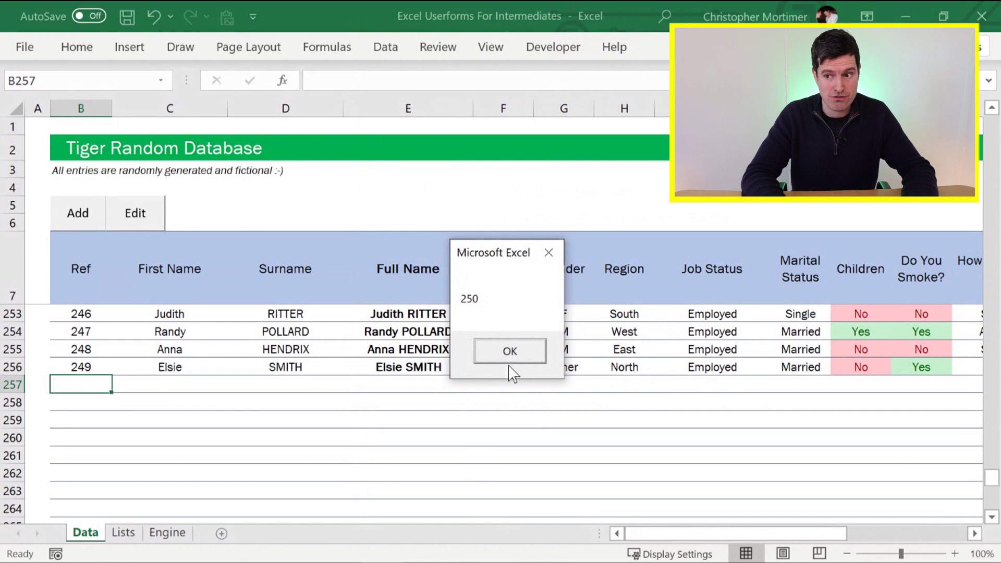
pyautogui.click(510, 354)
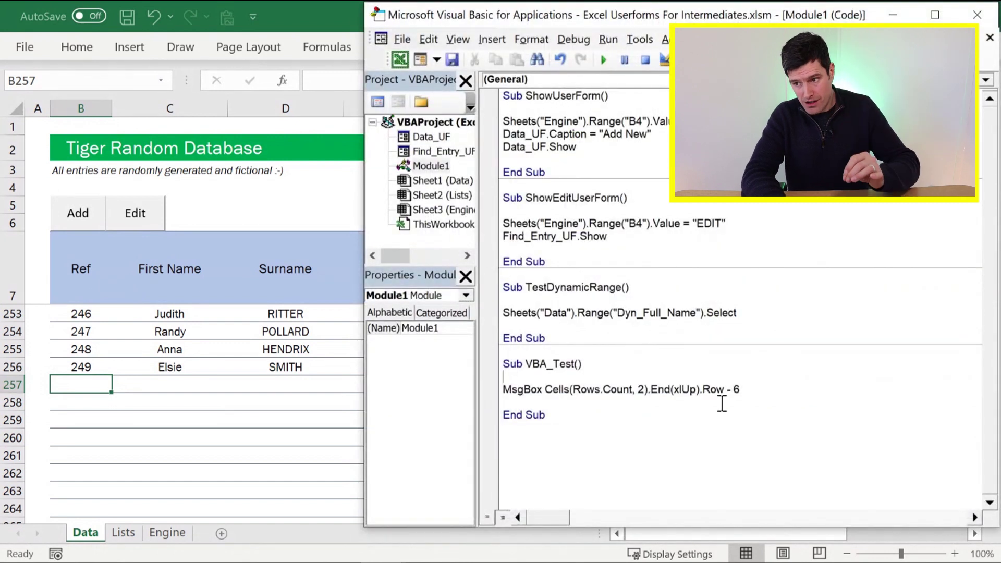
# - Paste Cells(Rows.Count, 2).End(xlUp).Row - 6 over the TargetRow expression in Data_UF's CONTINUE code
pyautogui.moveTo(741, 390); pyautogui.dragTo(567, 390)
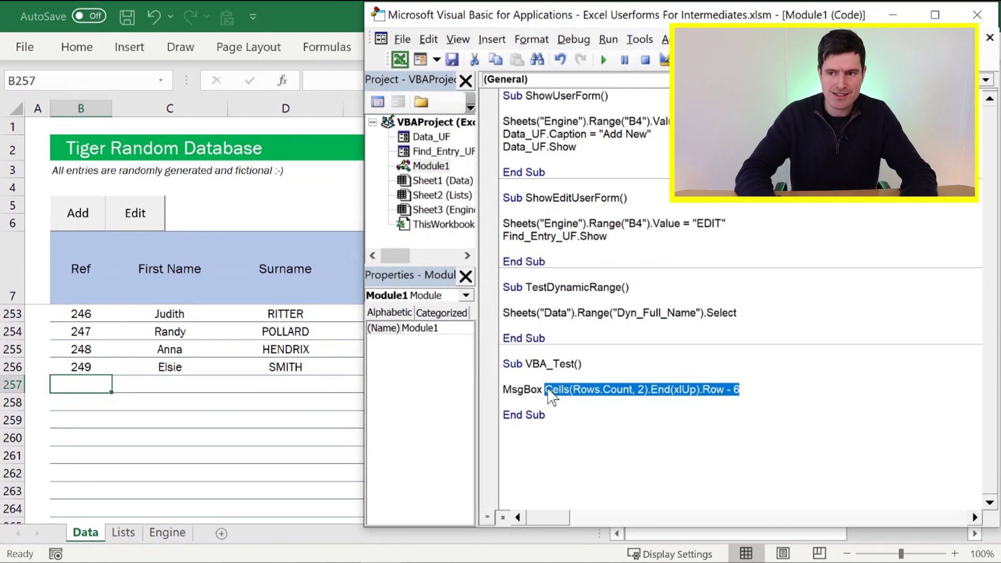
pyautogui.doubleClick(424, 138)
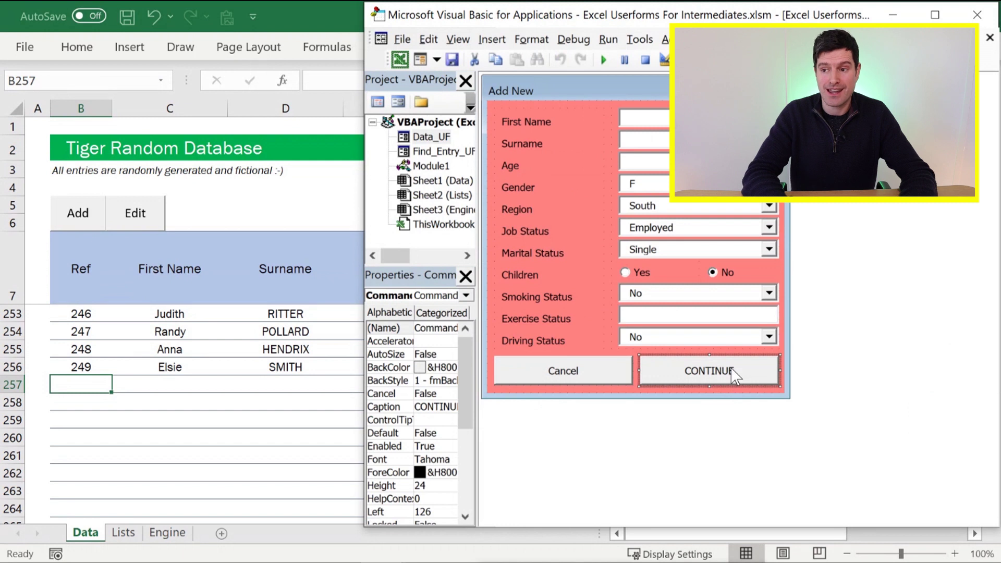
pyautogui.doubleClick(735, 374)
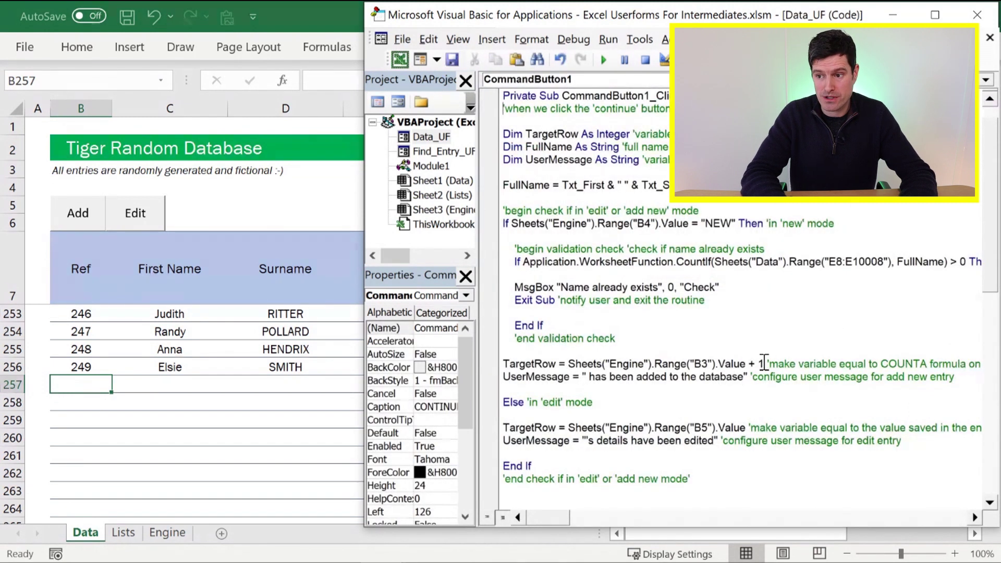
pyautogui.moveTo(570, 369); pyautogui.dragTo(983, 371)
pyautogui.write('Cells(Rows.Count, 2).End(xlUp).Row - 6')
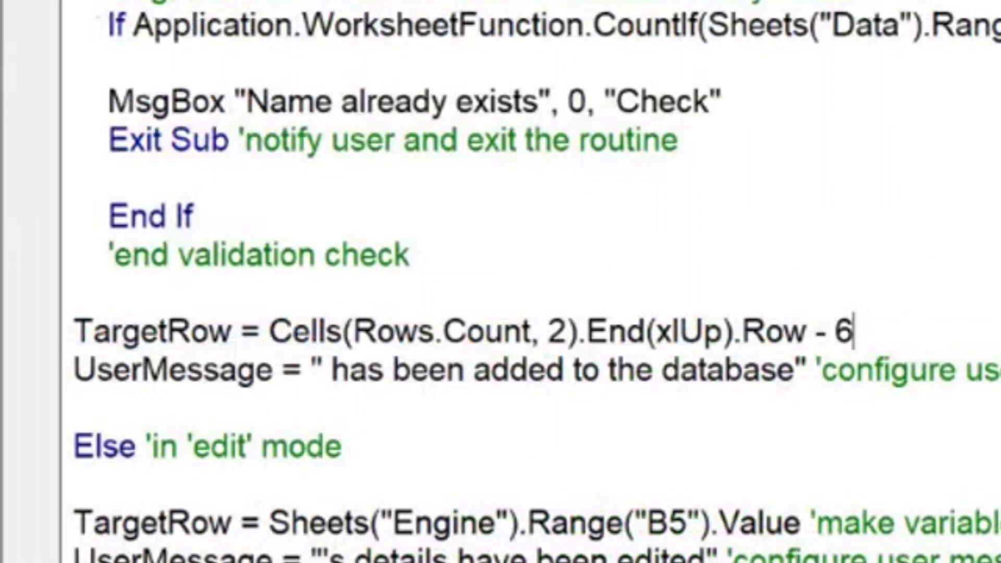
pyautogui.click(671, 339)
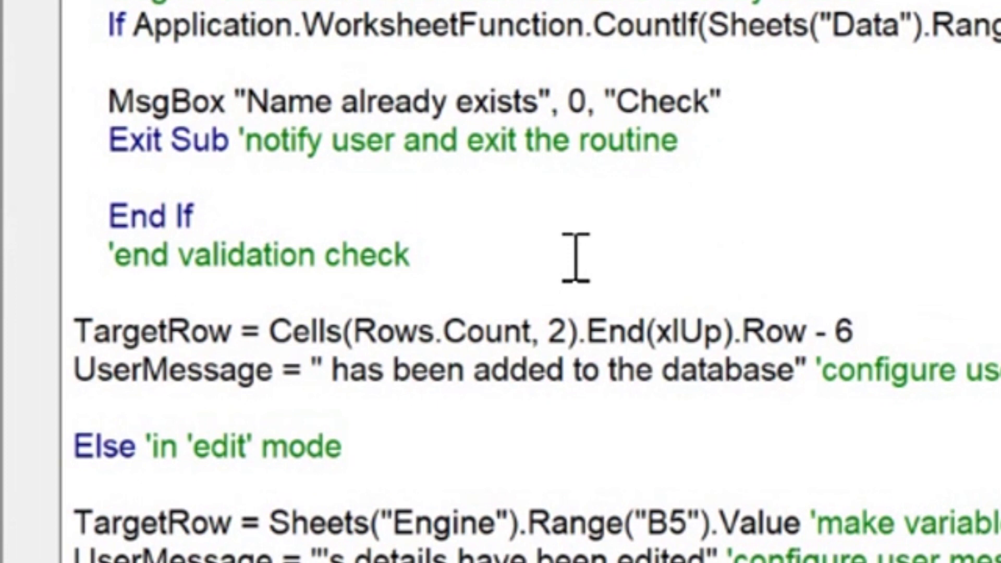